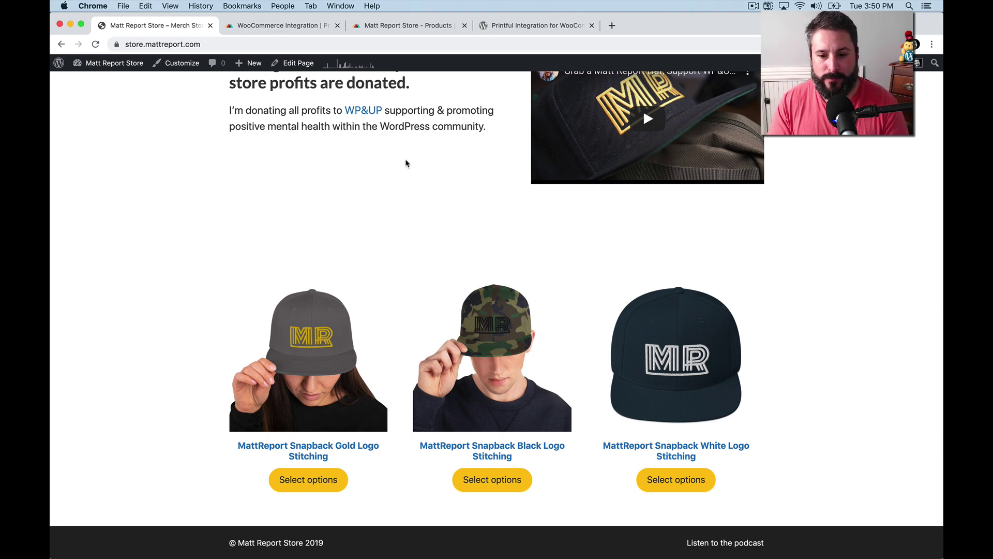
- Scroll the store home page down to the MattReport Snapback Gold Logo Stitching hat
{"action": "scroll", "coordinate": [406, 163], "scroll_direction": "up", "scroll_amount": 5}
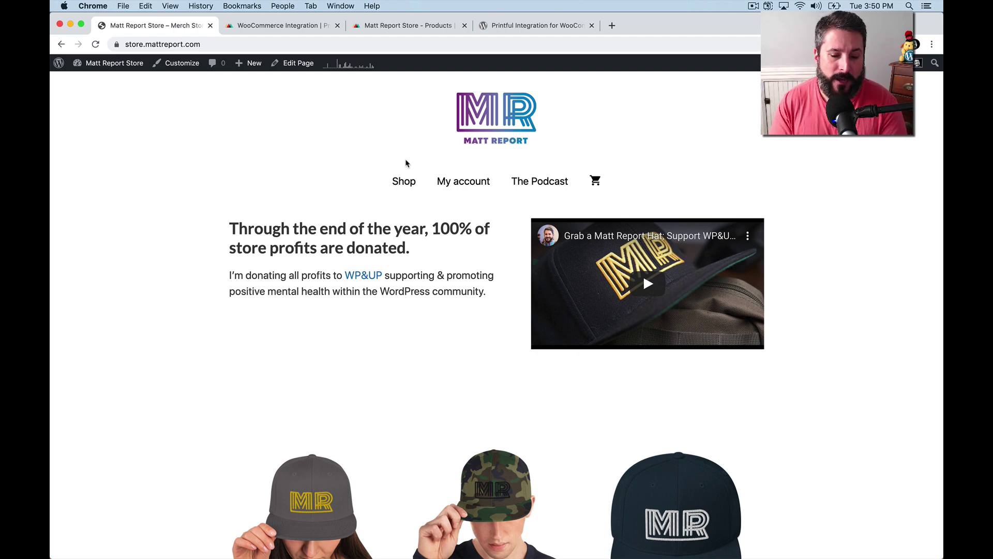
{"action": "scroll", "coordinate": [406, 159], "scroll_direction": "down", "scroll_amount": 3}
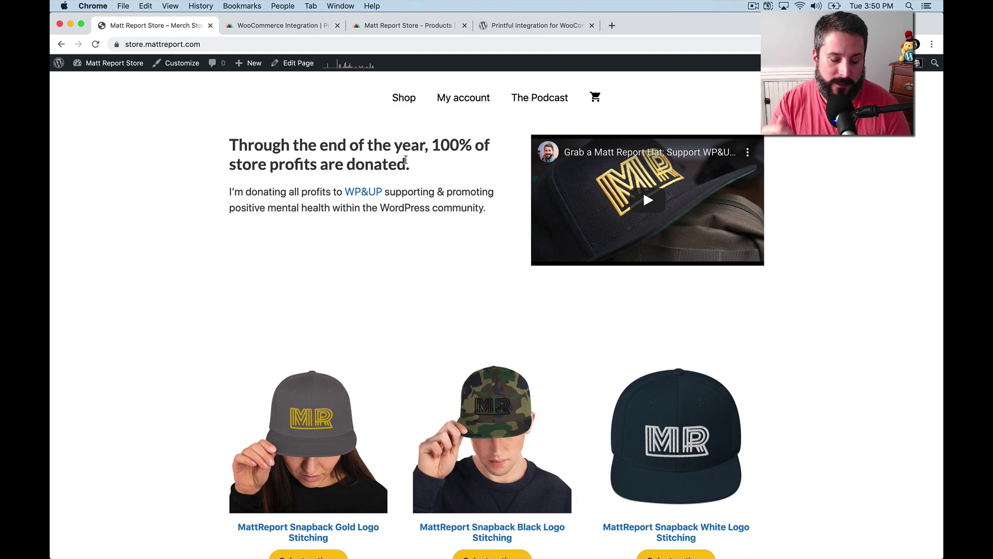
{"action": "scroll", "coordinate": [405, 160], "scroll_direction": "down", "scroll_amount": 2}
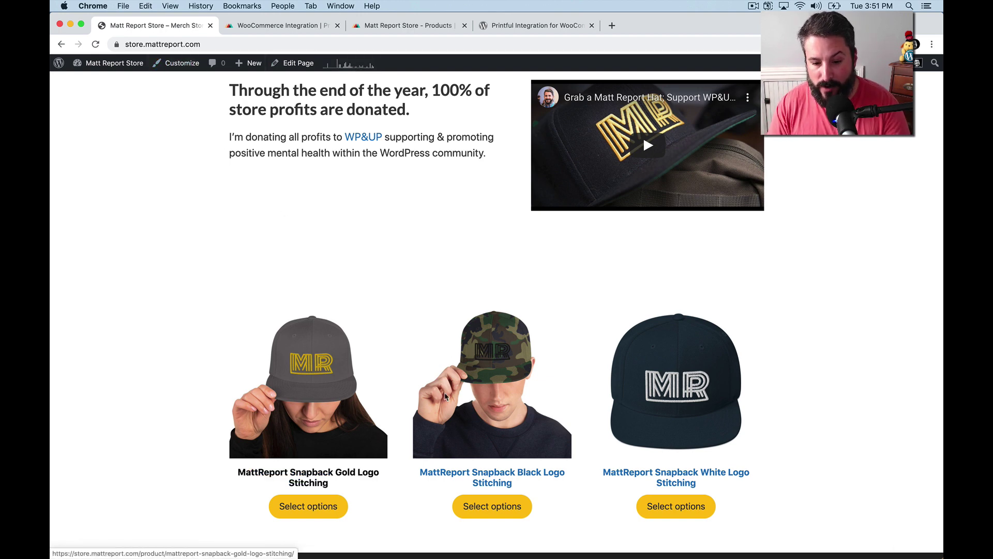
{"action": "scroll", "coordinate": [350, 410], "scroll_direction": "down", "scroll_amount": 1}
- Open the Gold Logo Stitching hat's page and check its $22.95 price and description
{"action": "left_click", "coordinate": [285, 323]}
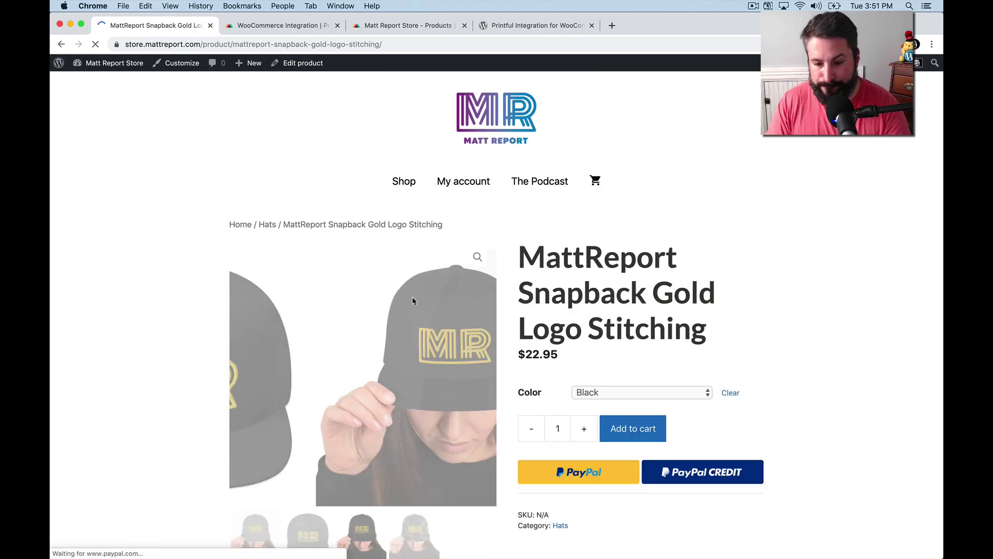
{"action": "scroll", "coordinate": [515, 524], "scroll_direction": "down", "scroll_amount": 10}
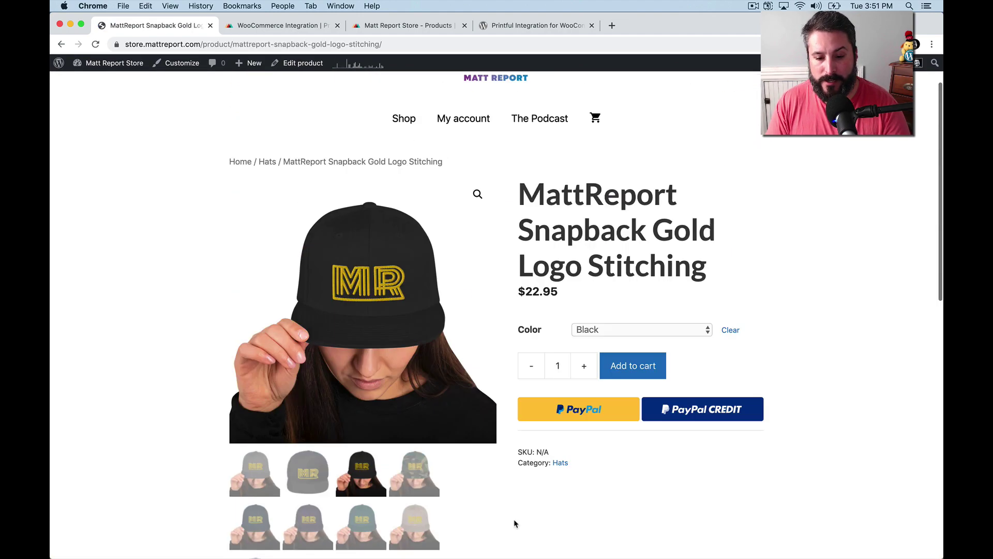
{"action": "scroll", "coordinate": [515, 524], "scroll_direction": "up", "scroll_amount": 10}
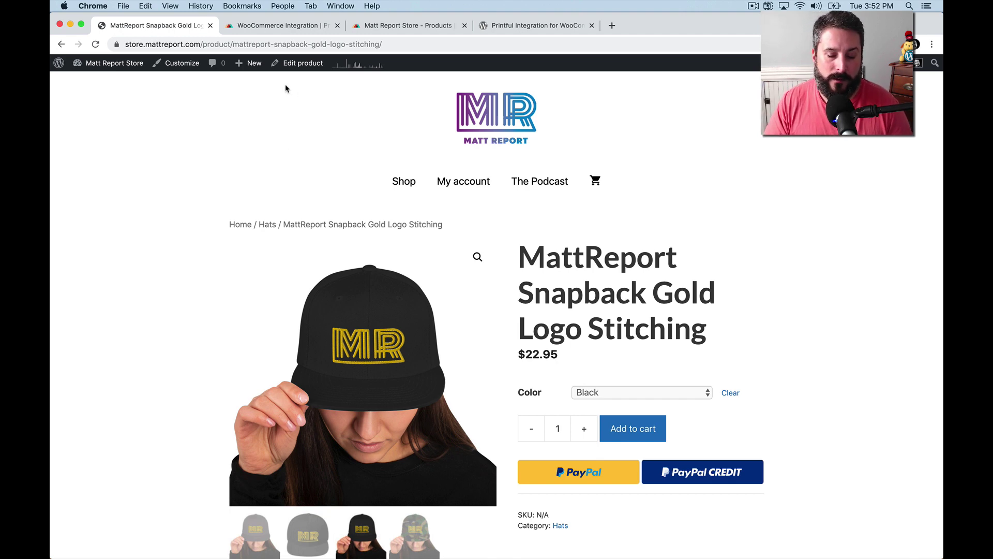
- Open the Customizer and browse its WooCommerce Product Catalog and Checkout sections
{"action": "left_click", "coordinate": [168, 67]}
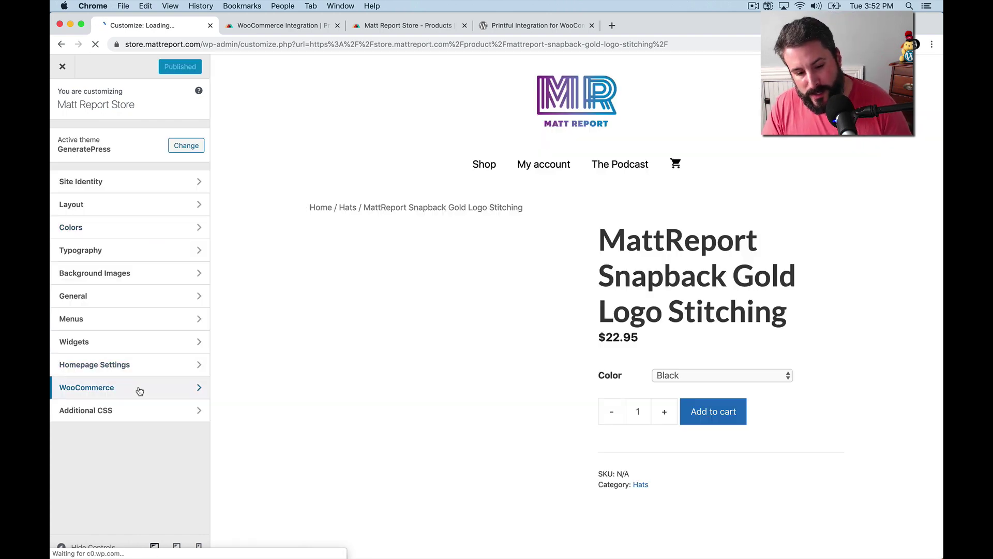
{"action": "left_click", "coordinate": [140, 389]}
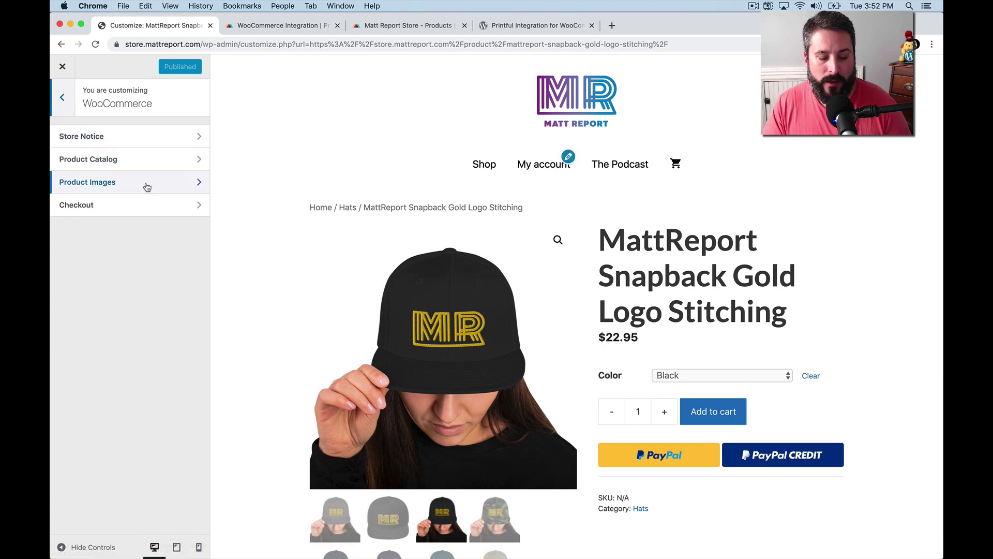
{"action": "left_click", "coordinate": [152, 171]}
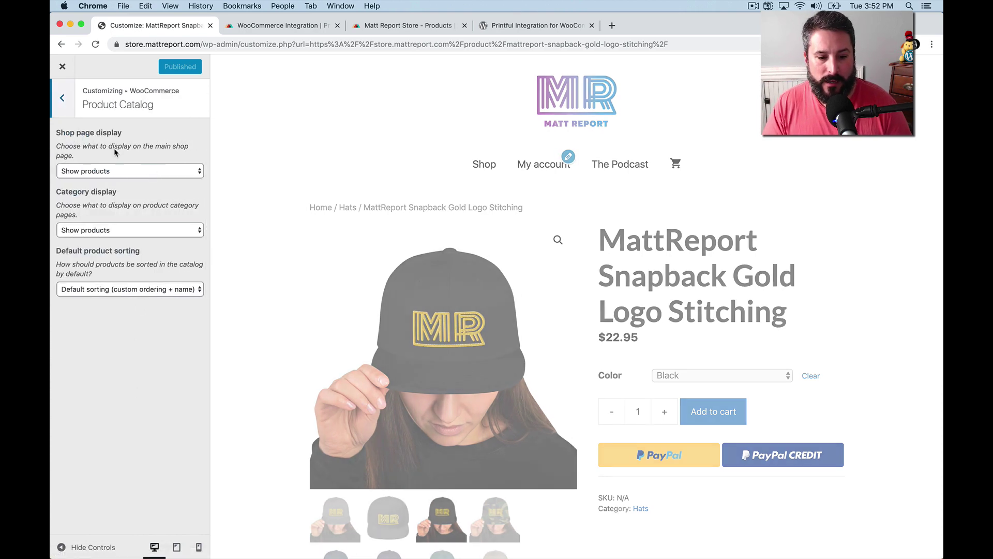
{"action": "left_click", "coordinate": [62, 98]}
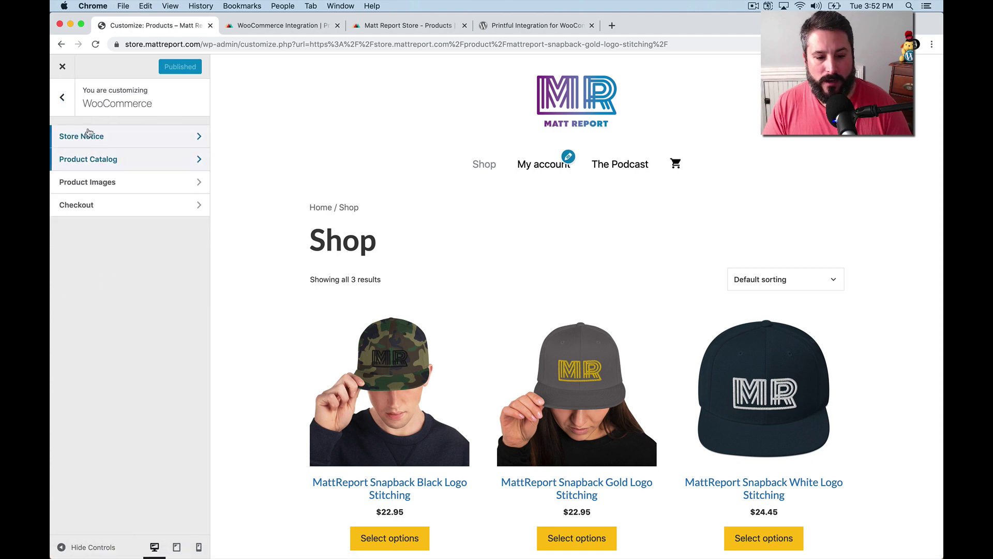
{"action": "left_click", "coordinate": [92, 204]}
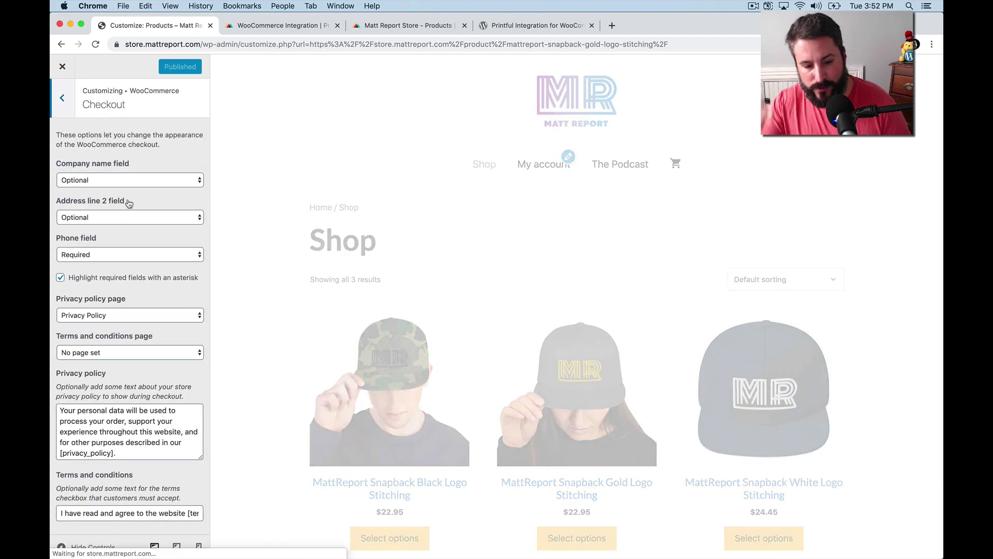
{"action": "left_click", "coordinate": [63, 99]}
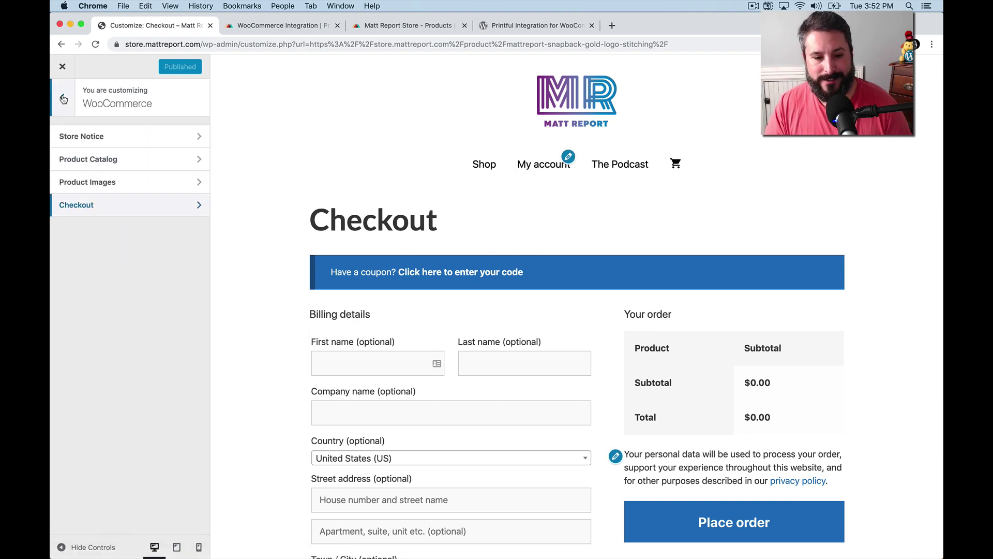
{"action": "left_click", "coordinate": [63, 99]}
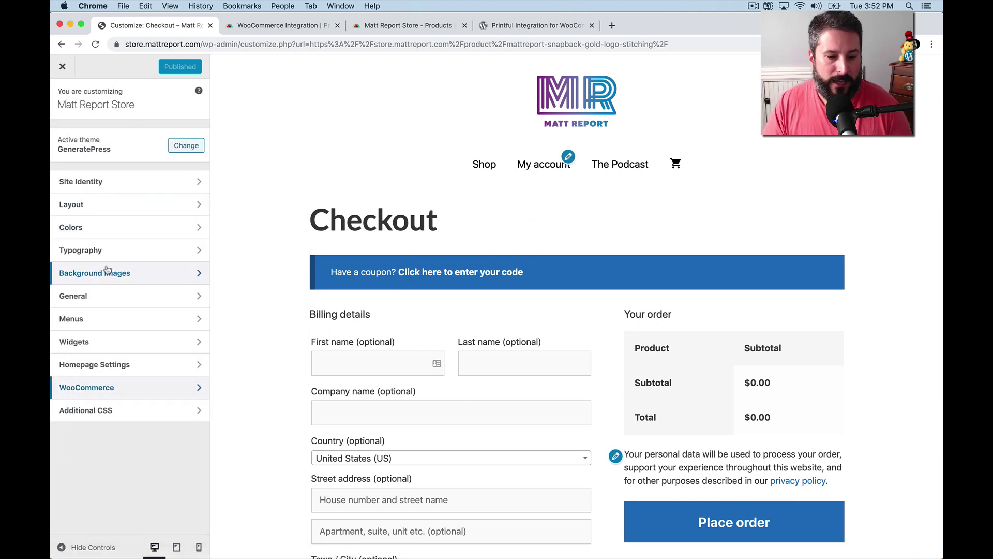
- Review Layout > WooCommerce shop options: 3 product columns and 9 products per page
{"action": "left_click", "coordinate": [132, 205]}
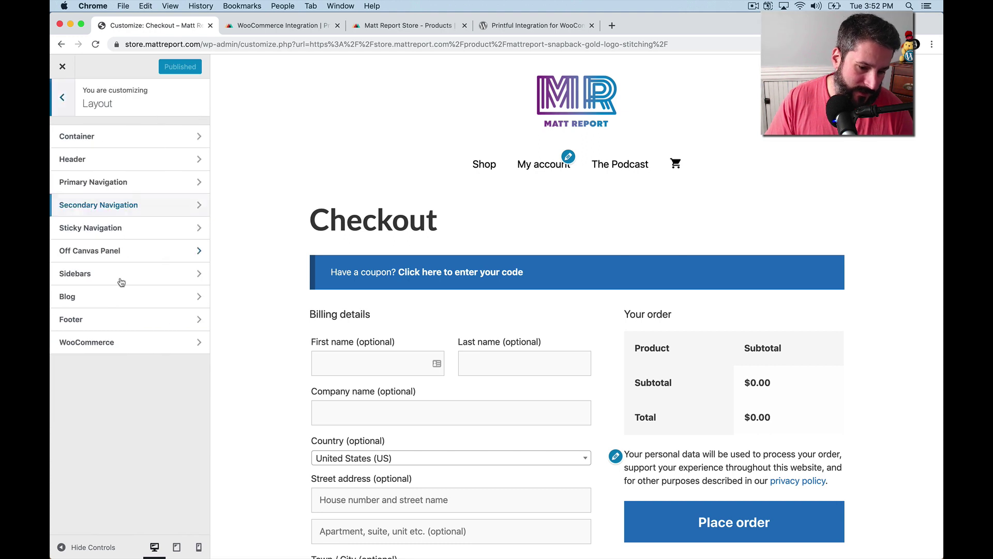
{"action": "left_click", "coordinate": [107, 343]}
{"action": "scroll", "coordinate": [136, 269], "scroll_direction": "down", "scroll_amount": 3}
{"action": "scroll", "coordinate": [136, 268], "scroll_direction": "down", "scroll_amount": 1}
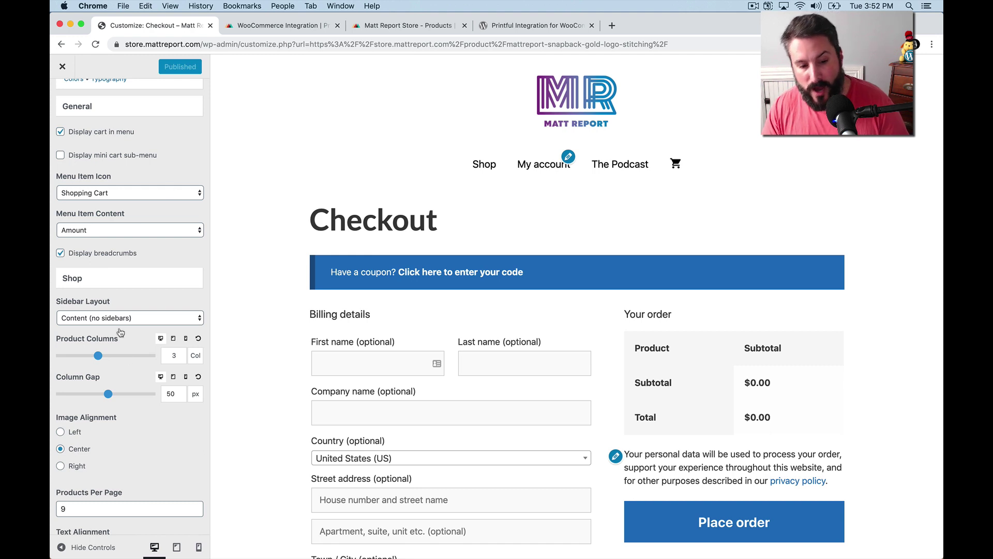
{"action": "scroll", "coordinate": [137, 400], "scroll_direction": "down", "scroll_amount": 7}
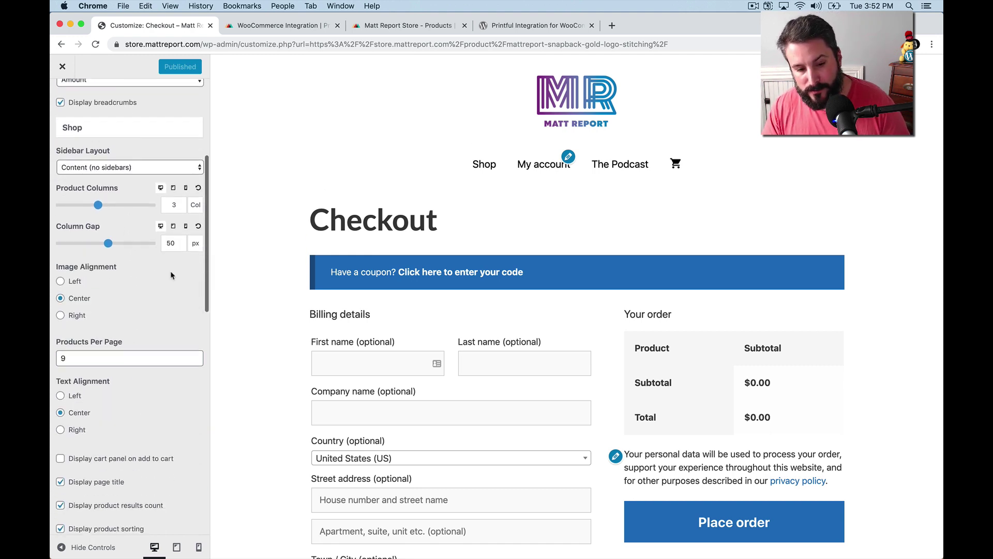
{"action": "scroll", "coordinate": [158, 291], "scroll_direction": "down", "scroll_amount": 5}
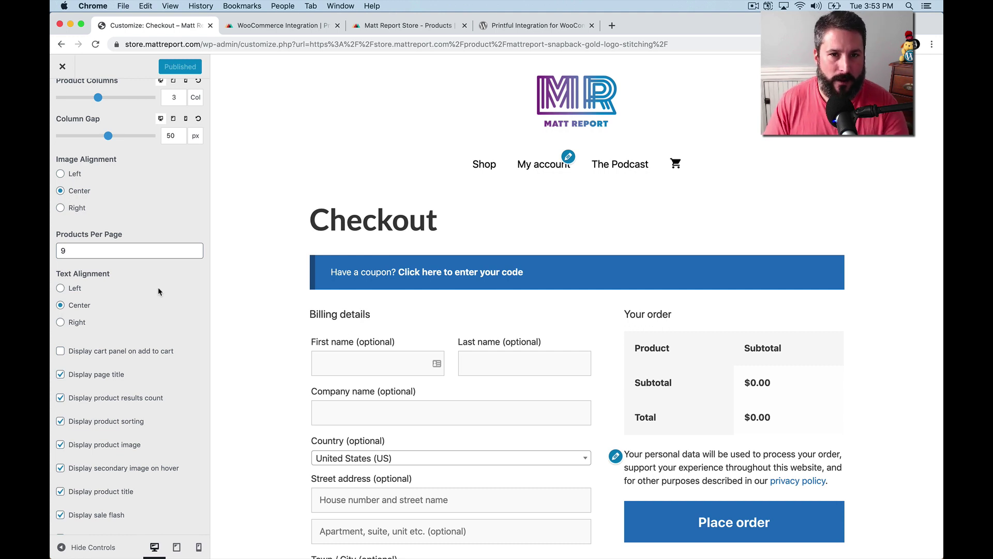
- Close the Customizer and go to the admin Dashboard showing $382.20 net sales this month
{"action": "left_click", "coordinate": [62, 67]}
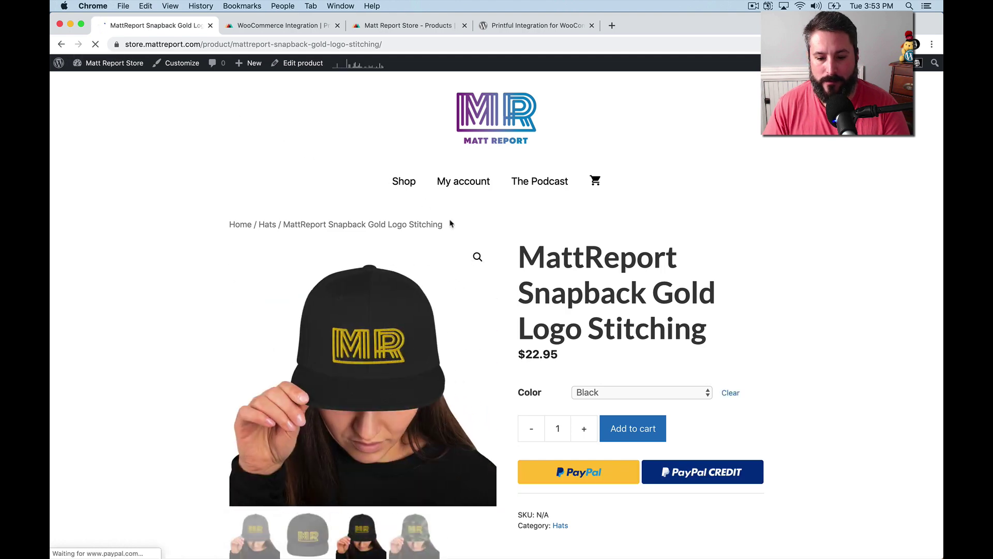
{"action": "scroll", "coordinate": [458, 248], "scroll_direction": "down", "scroll_amount": 5}
{"action": "scroll", "coordinate": [463, 269], "scroll_direction": "up", "scroll_amount": 5}
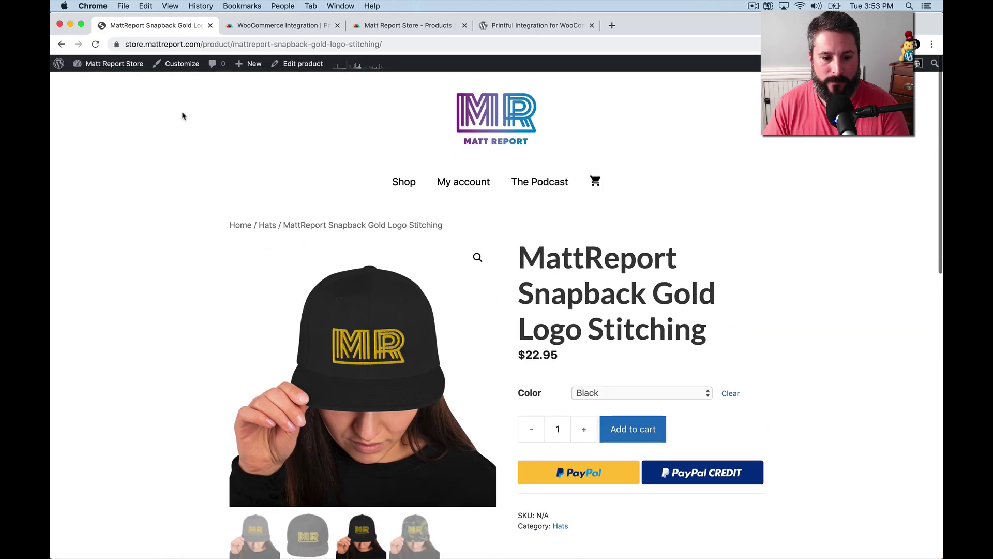
{"action": "mouse_move", "coordinate": [104, 65]}
{"action": "left_click", "coordinate": [96, 87]}
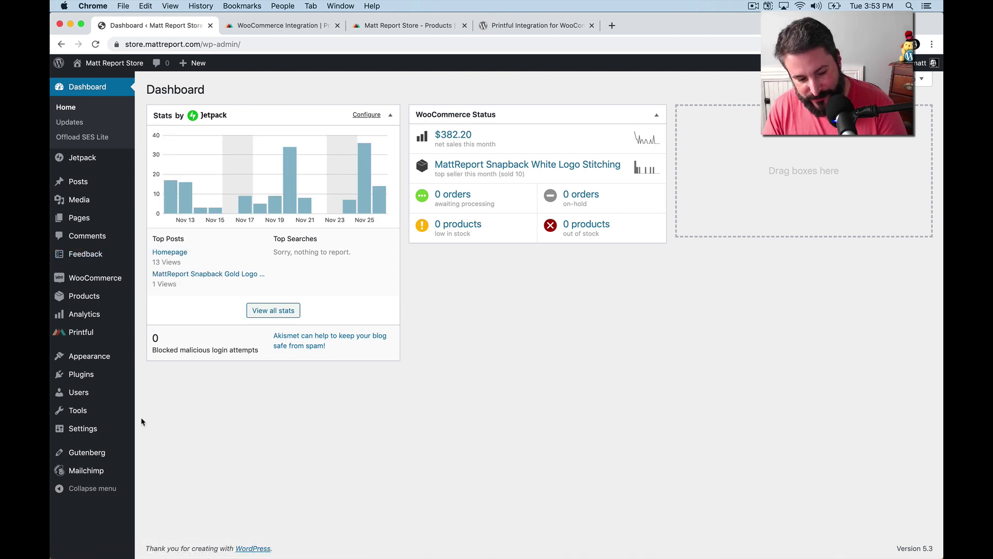
{"action": "mouse_move", "coordinate": [132, 428]}
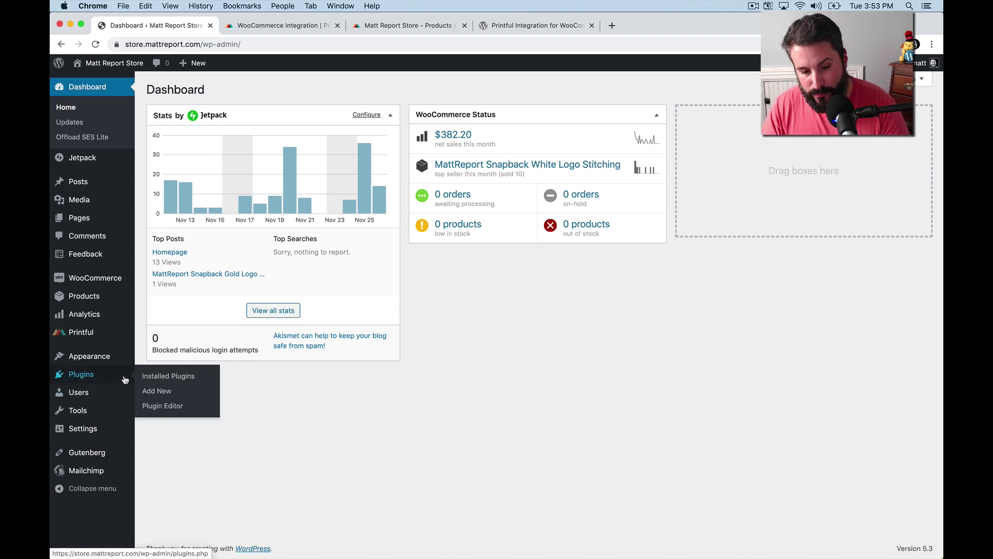
- List installed plugins and confirm Printful Integration for WooCommerce and WooCommerce are active
{"action": "left_click", "coordinate": [151, 376]}
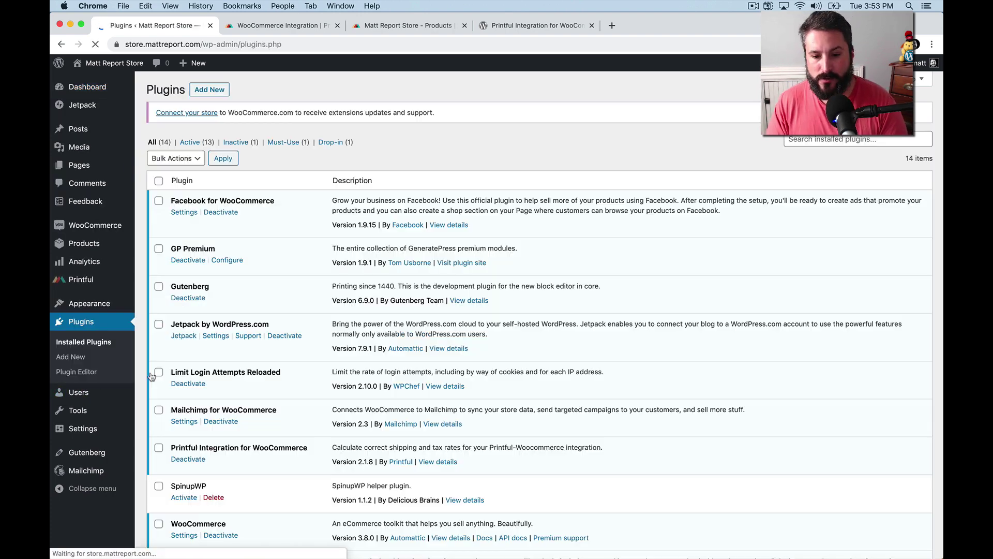
{"action": "scroll", "coordinate": [252, 339], "scroll_direction": "down", "scroll_amount": 4}
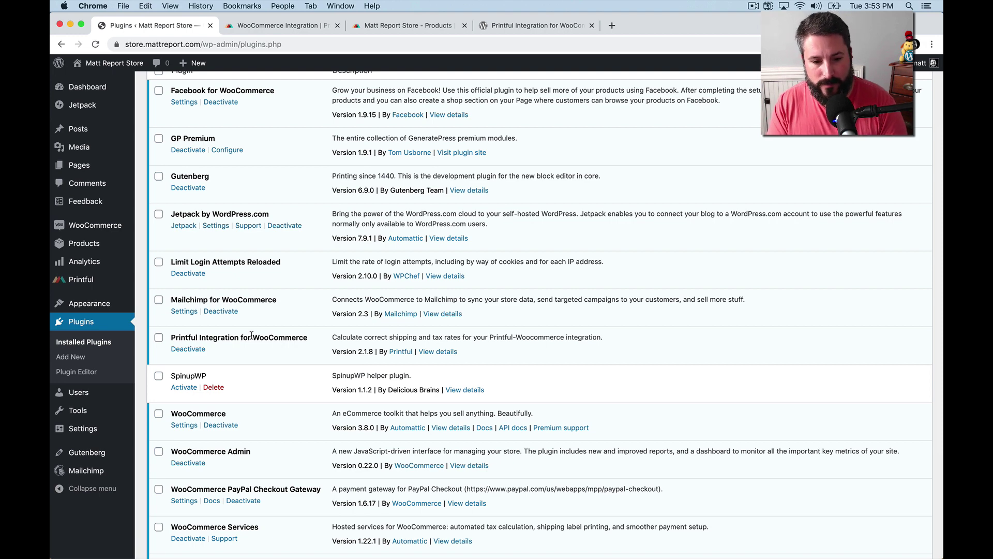
{"action": "scroll", "coordinate": [310, 337], "scroll_direction": "up", "scroll_amount": 1}
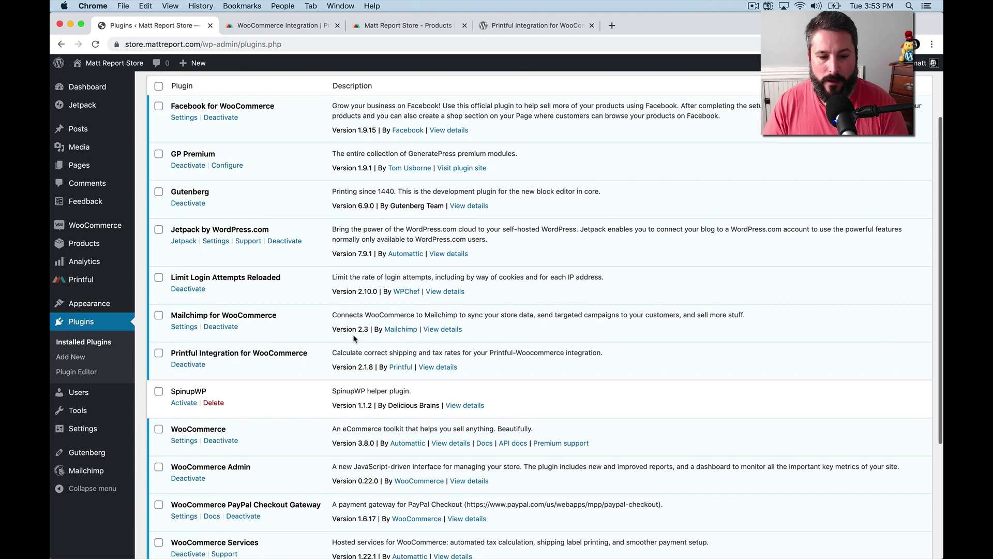
{"action": "scroll", "coordinate": [355, 339], "scroll_direction": "down", "scroll_amount": 2}
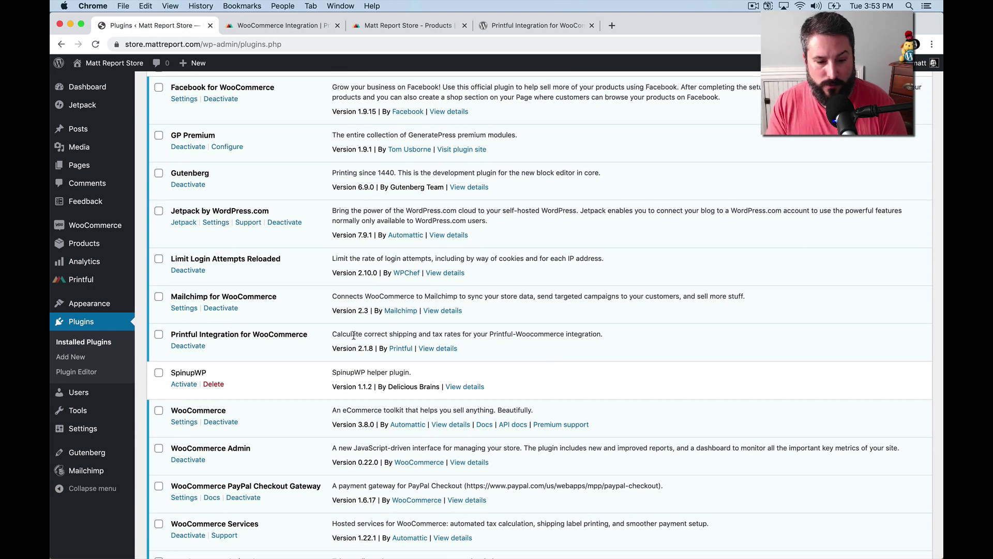
{"action": "scroll", "coordinate": [354, 335], "scroll_direction": "down", "scroll_amount": 5}
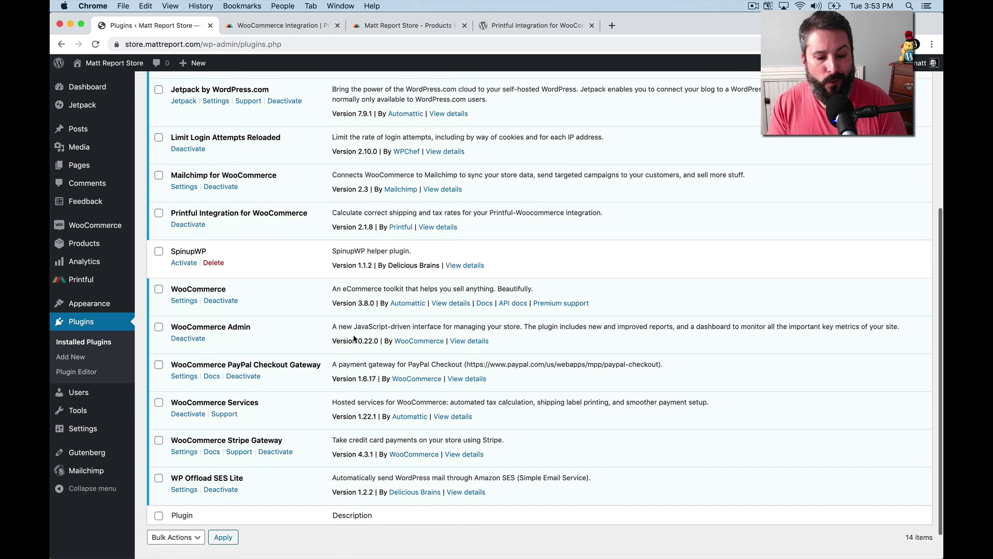
{"action": "scroll", "coordinate": [354, 339], "scroll_direction": "up", "scroll_amount": 10}
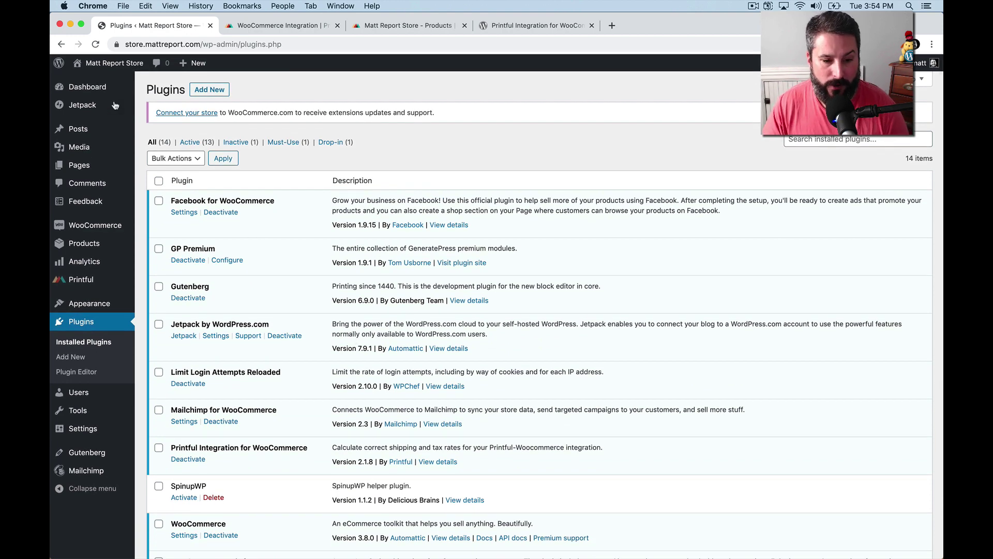
- Open the Homepage from All Pages in the block editor
{"action": "left_click", "coordinate": [172, 164]}
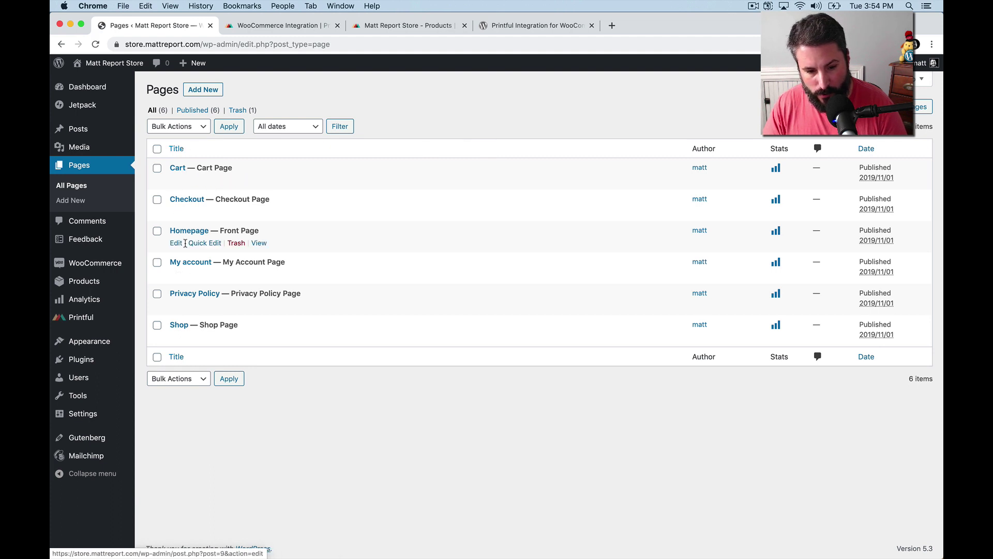
{"action": "left_click", "coordinate": [176, 243]}
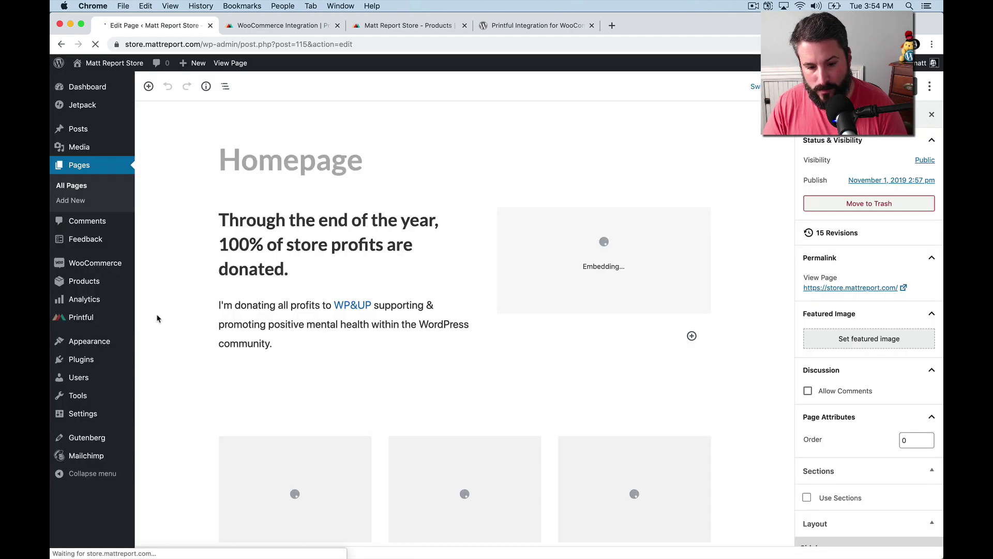
{"action": "scroll", "coordinate": [166, 333], "scroll_direction": "down", "scroll_amount": 2}
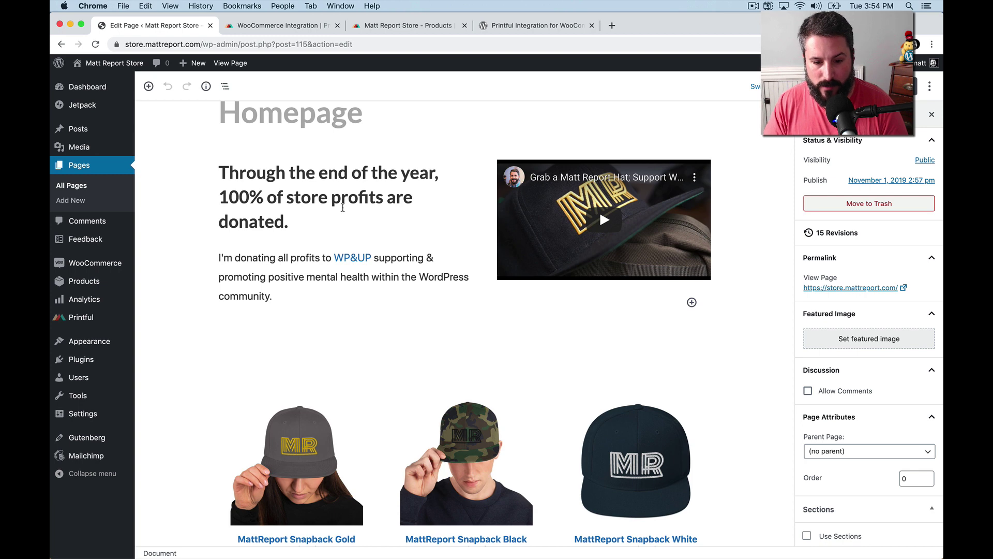
- Inspect the Homepage blocks down to the Hand-picked Products grid of three hats
{"action": "left_click", "coordinate": [421, 251]}
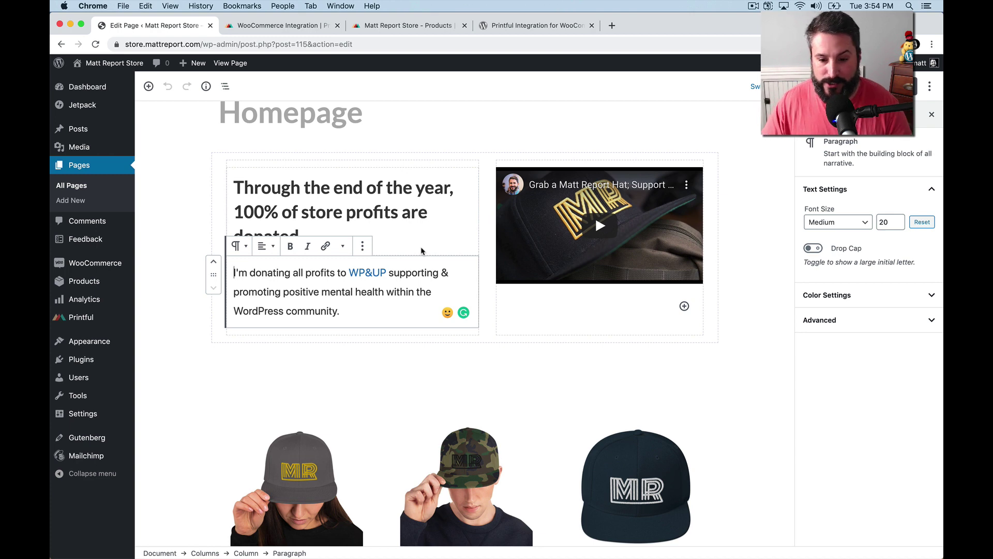
{"action": "left_click", "coordinate": [533, 399]}
{"action": "scroll", "coordinate": [499, 438], "scroll_direction": "down", "scroll_amount": 2}
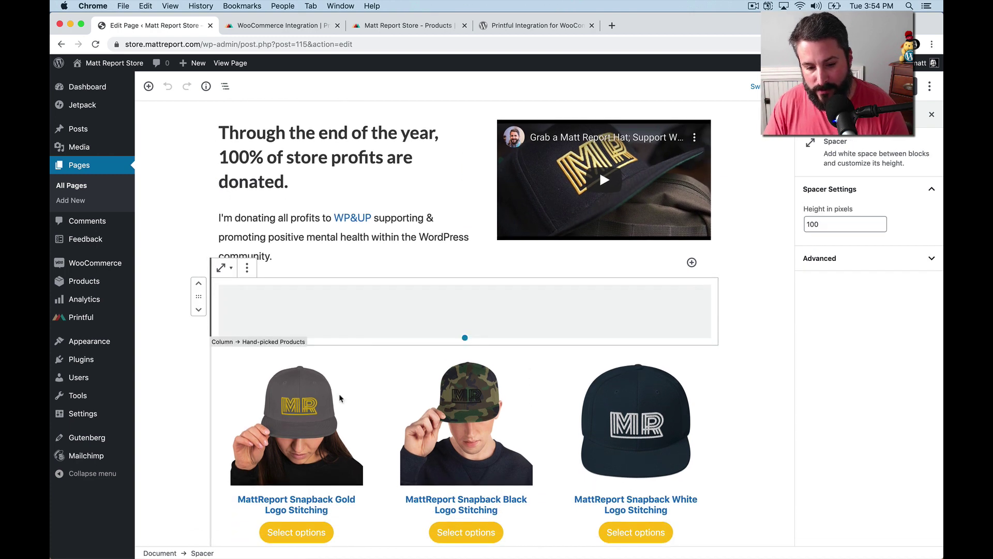
{"action": "left_click", "coordinate": [362, 390]}
{"action": "scroll", "coordinate": [365, 388], "scroll_direction": "down", "scroll_amount": 1}
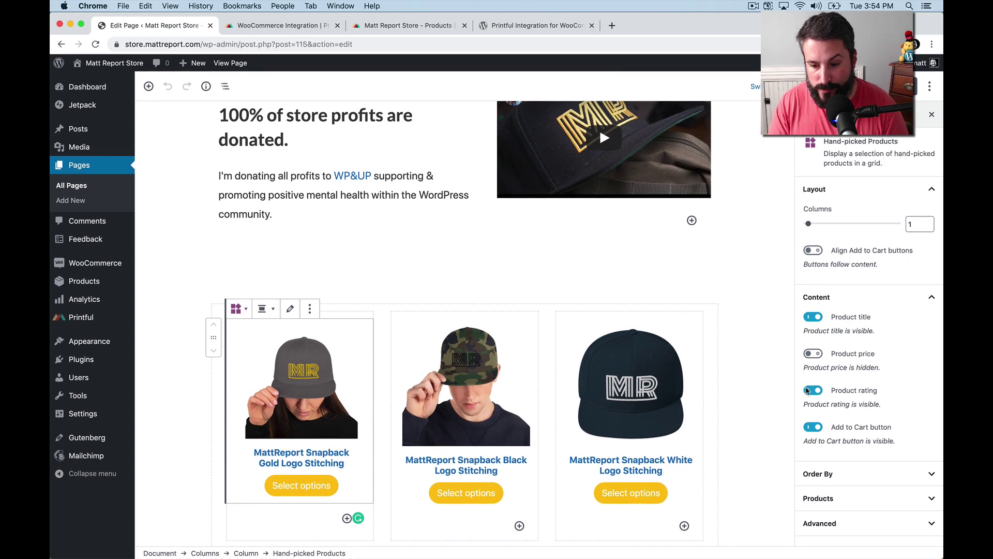
{"action": "scroll", "coordinate": [759, 397], "scroll_direction": "down", "scroll_amount": 2}
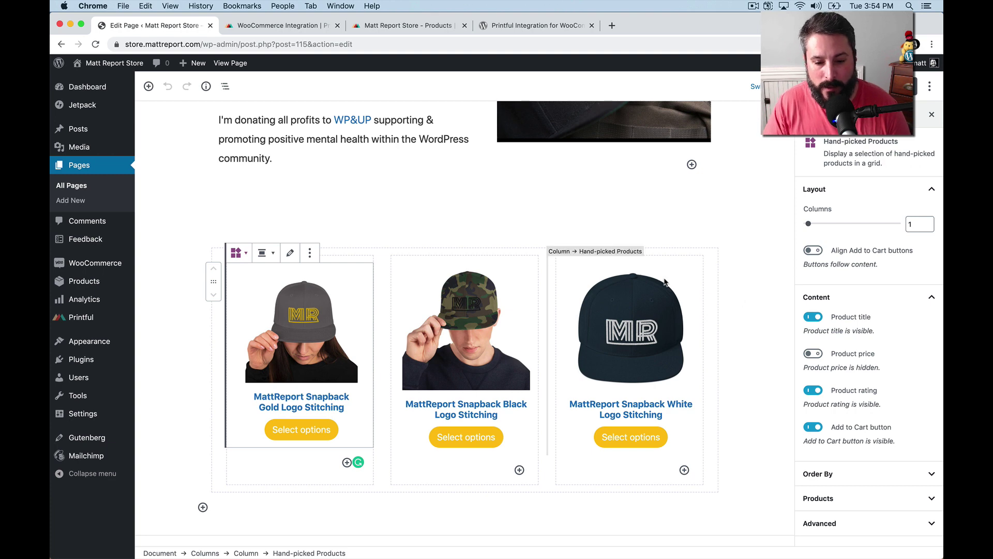
{"action": "scroll", "coordinate": [410, 212], "scroll_direction": "up", "scroll_amount": 4}
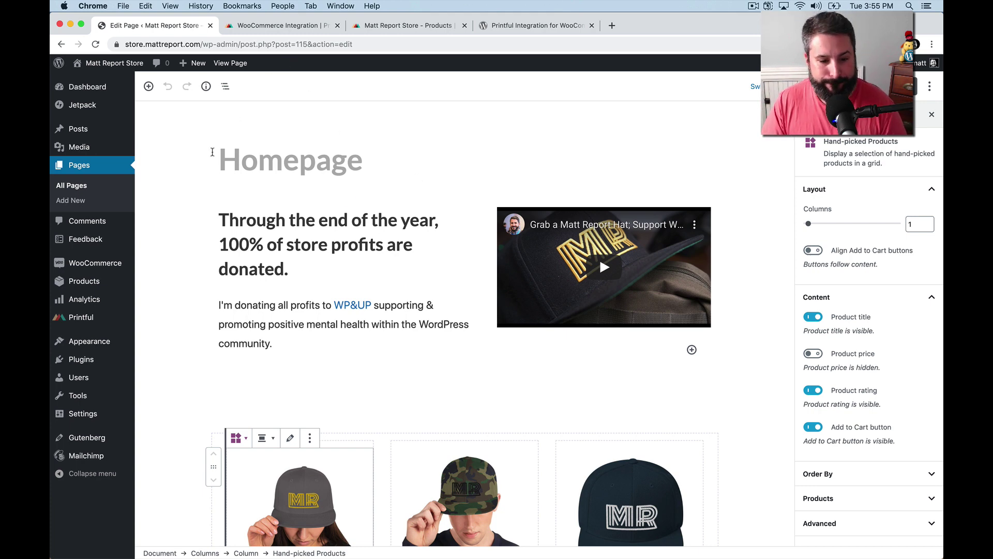
{"action": "mouse_move", "coordinate": [104, 262]}
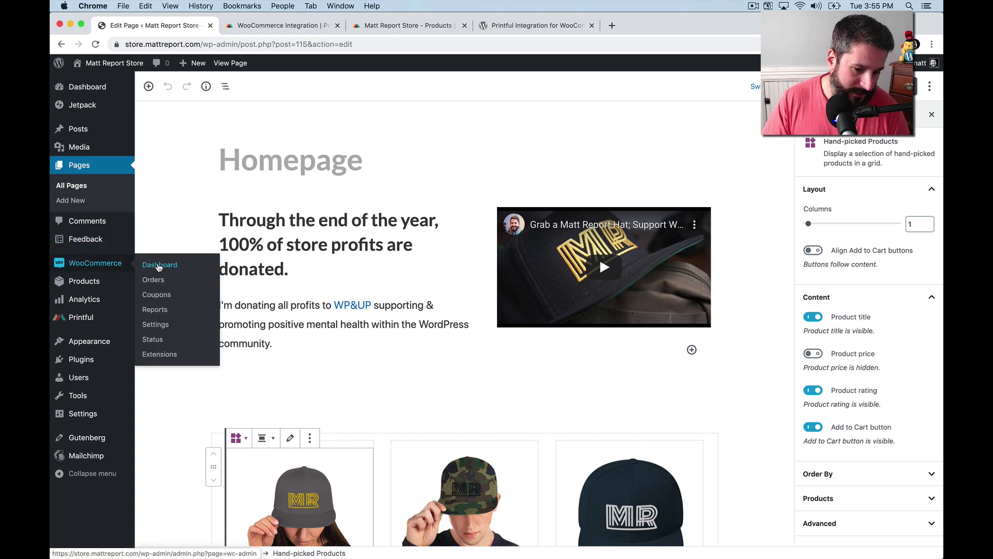
- Show All Products, listing the three MattReport snapback hats in the Hats category
{"action": "mouse_move", "coordinate": [106, 281]}
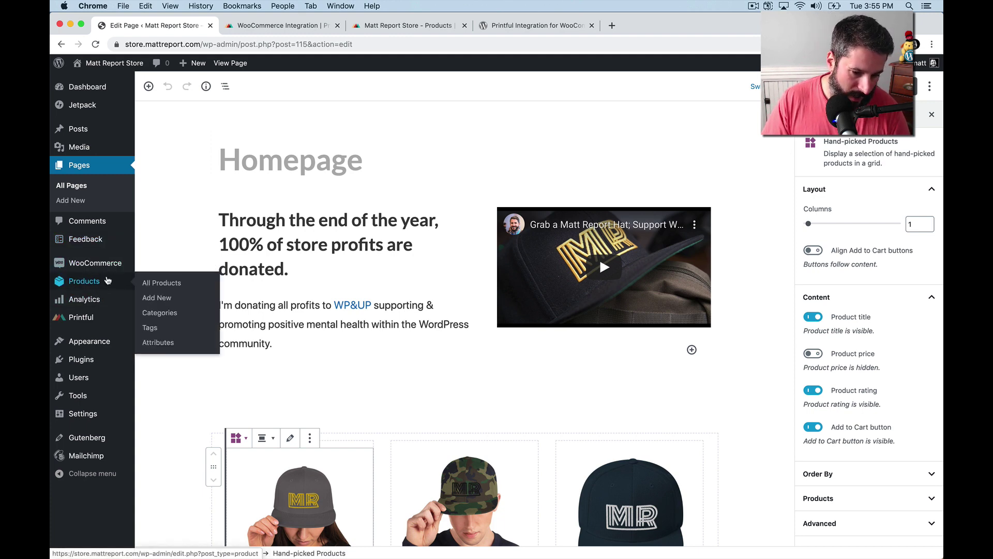
{"action": "left_click", "coordinate": [157, 283]}
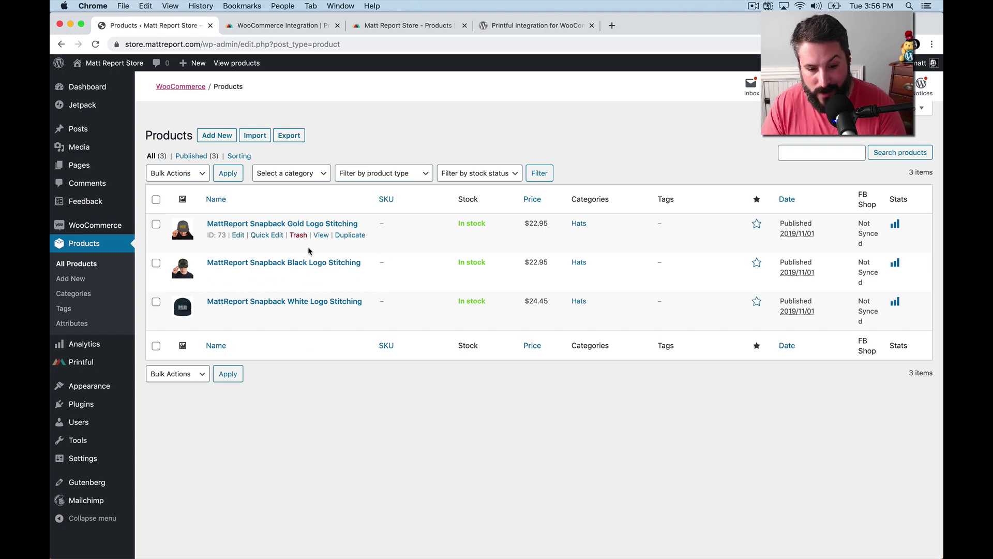
{"action": "left_click", "coordinate": [238, 235]}
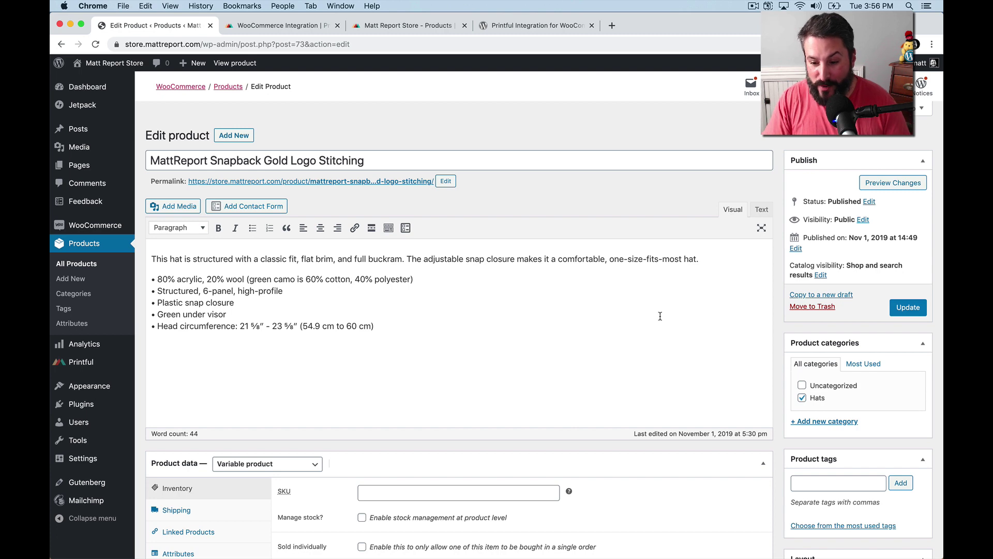
{"action": "scroll", "coordinate": [810, 420], "scroll_direction": "down", "scroll_amount": 7}
{"action": "scroll", "coordinate": [827, 496], "scroll_direction": "down", "scroll_amount": 4}
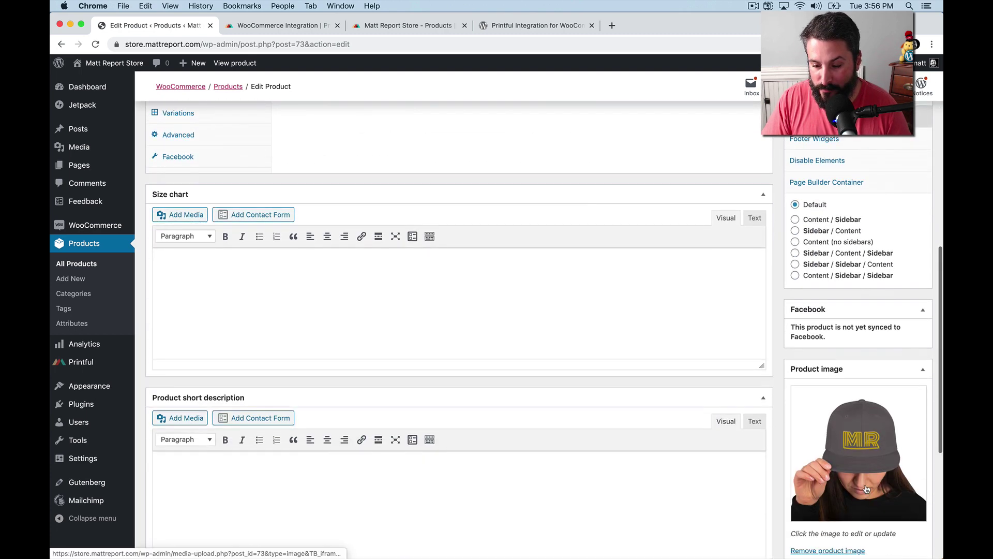
{"action": "scroll", "coordinate": [825, 499], "scroll_direction": "down", "scroll_amount": 2}
{"action": "scroll", "coordinate": [823, 500], "scroll_direction": "down", "scroll_amount": 2}
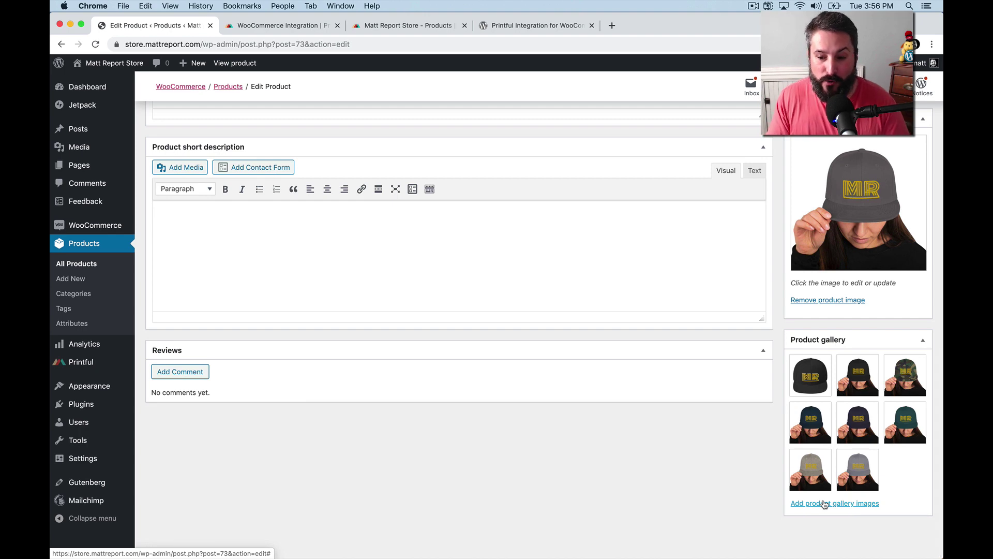
{"action": "scroll", "coordinate": [824, 503], "scroll_direction": "up", "scroll_amount": 15}
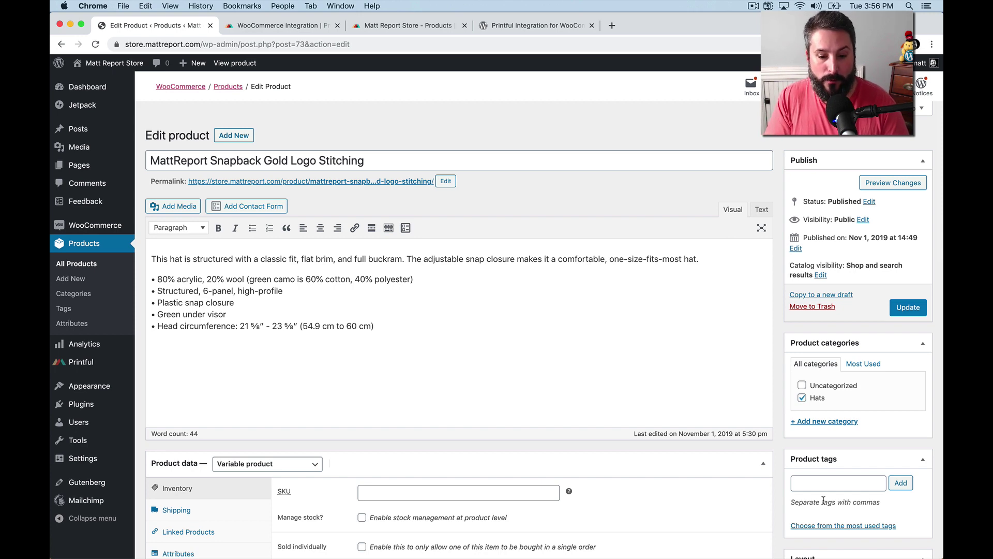
{"action": "scroll", "coordinate": [823, 500], "scroll_direction": "down", "scroll_amount": 5}
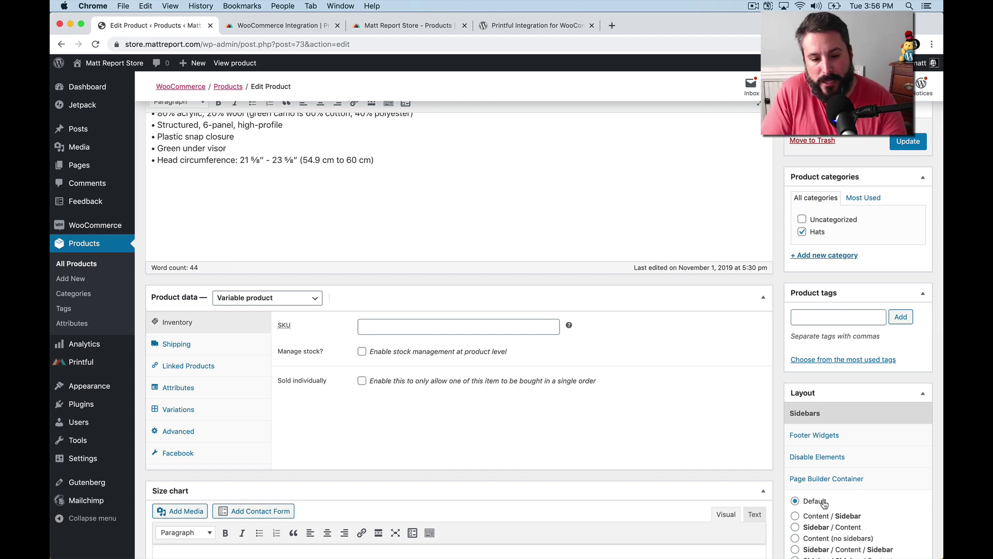
{"action": "scroll", "coordinate": [737, 460], "scroll_direction": "up", "scroll_amount": 5}
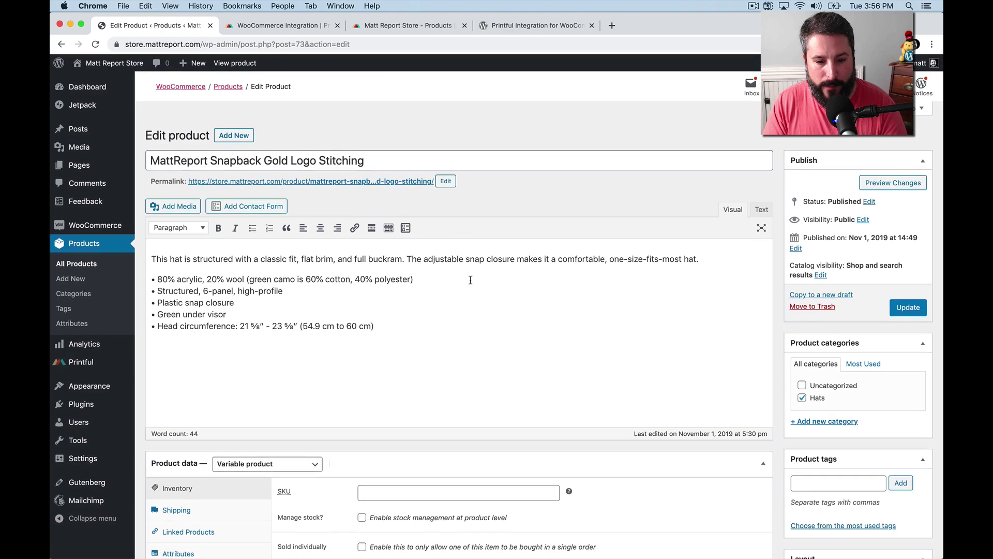
{"action": "left_click", "coordinate": [85, 265]}
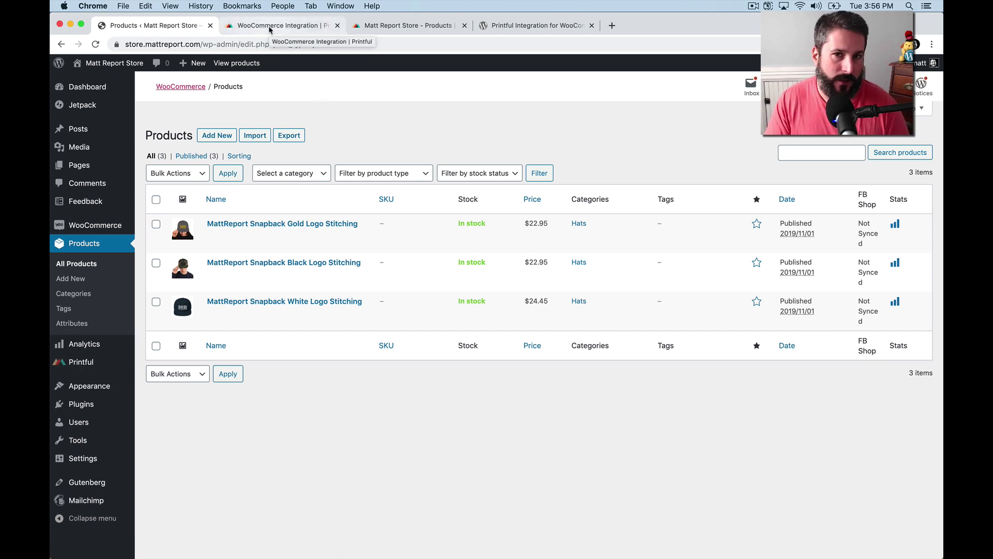
- Switch to Printful's Matt Report Store products tab: three snapback hats with 8, 5 and 8 variants
{"action": "left_click", "coordinate": [269, 28]}
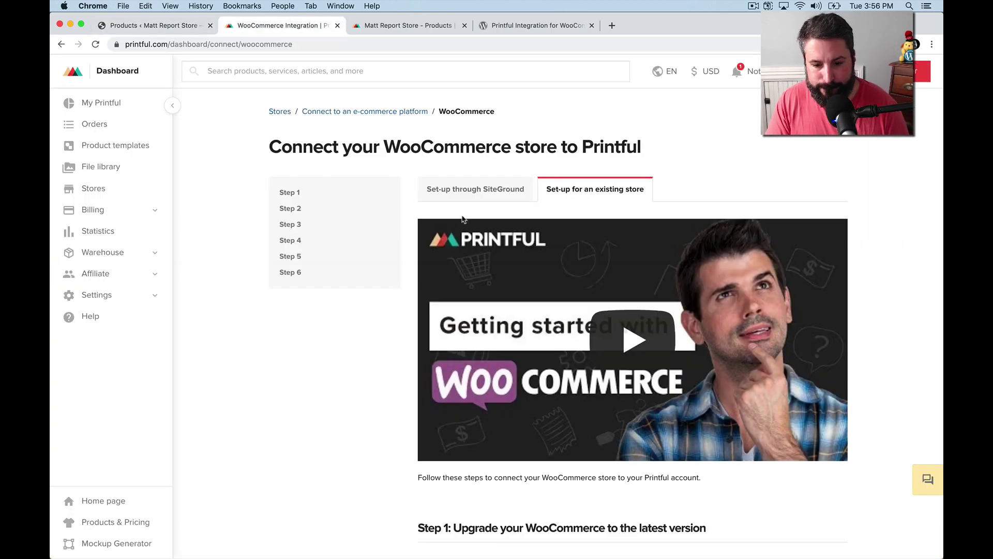
{"action": "left_click", "coordinate": [406, 28]}
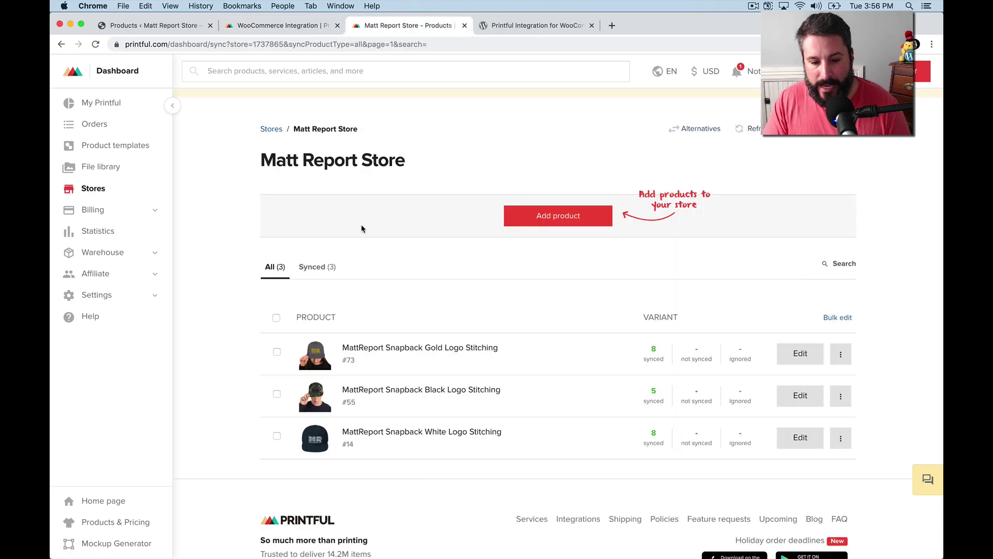
{"action": "scroll", "coordinate": [393, 259], "scroll_direction": "down", "scroll_amount": 1}
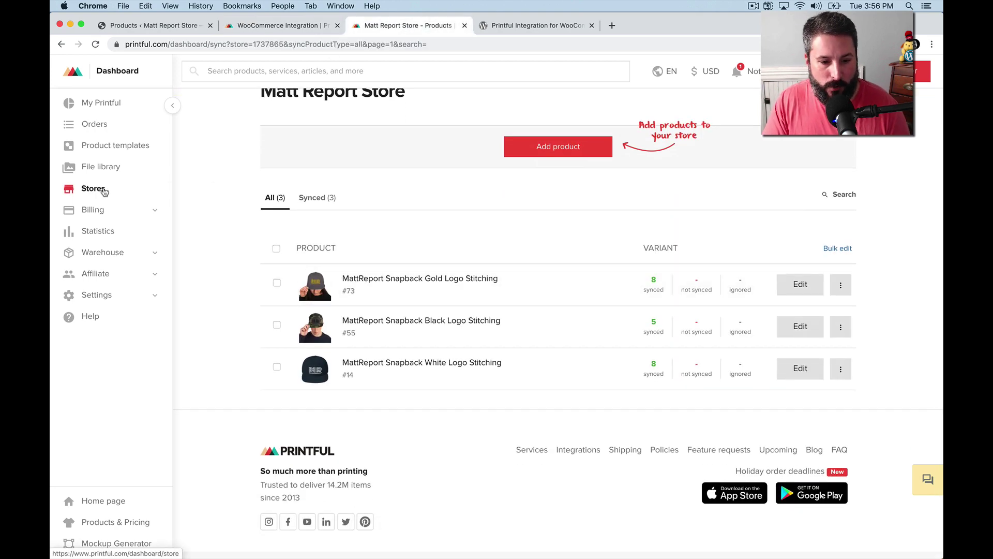
{"action": "scroll", "coordinate": [393, 200], "scroll_direction": "down", "scroll_amount": 1}
{"action": "scroll", "coordinate": [394, 200], "scroll_direction": "down", "scroll_amount": 1}
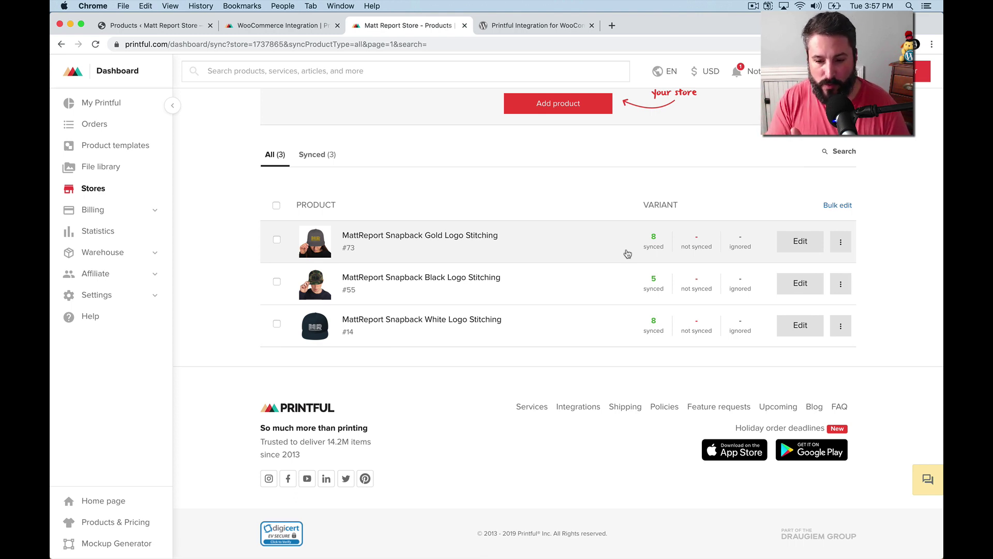
{"action": "left_click", "coordinate": [800, 241]}
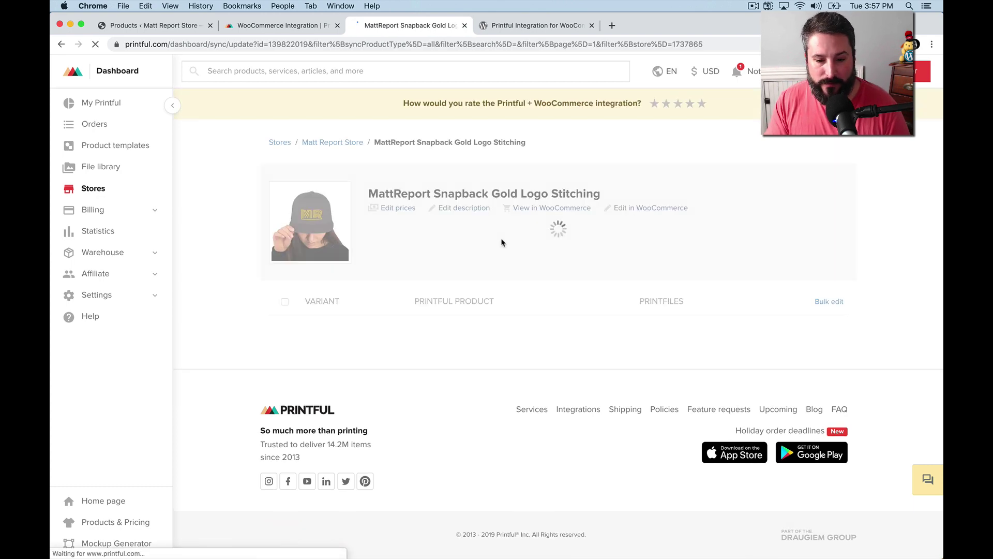
{"action": "scroll", "coordinate": [475, 302], "scroll_direction": "down", "scroll_amount": 5}
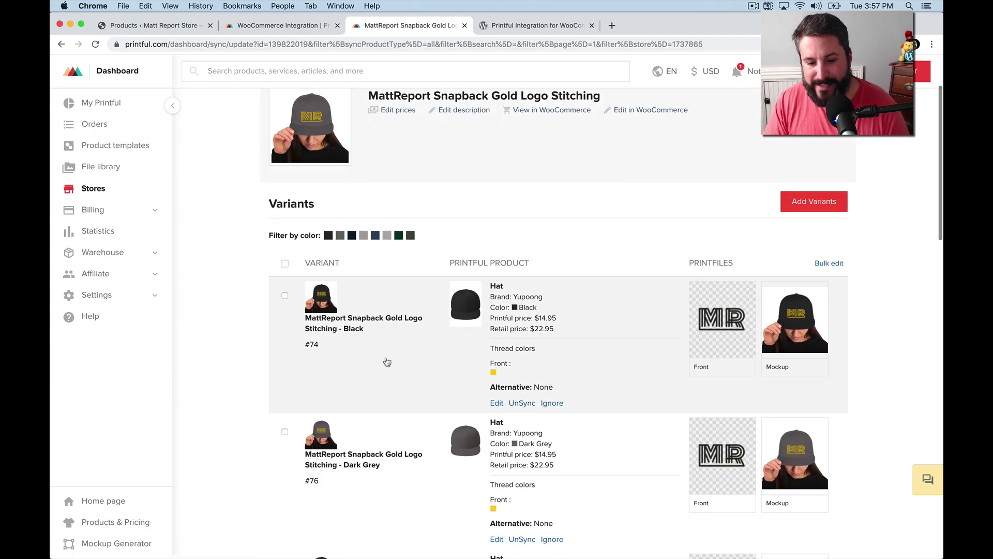
{"action": "scroll", "coordinate": [538, 370], "scroll_direction": "down", "scroll_amount": 2}
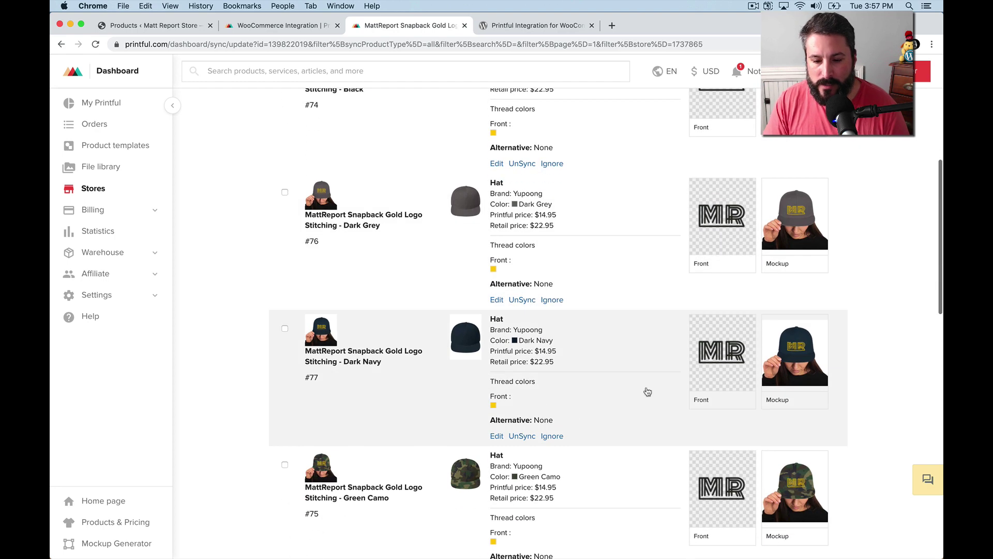
{"action": "mouse_move", "coordinate": [693, 489]}
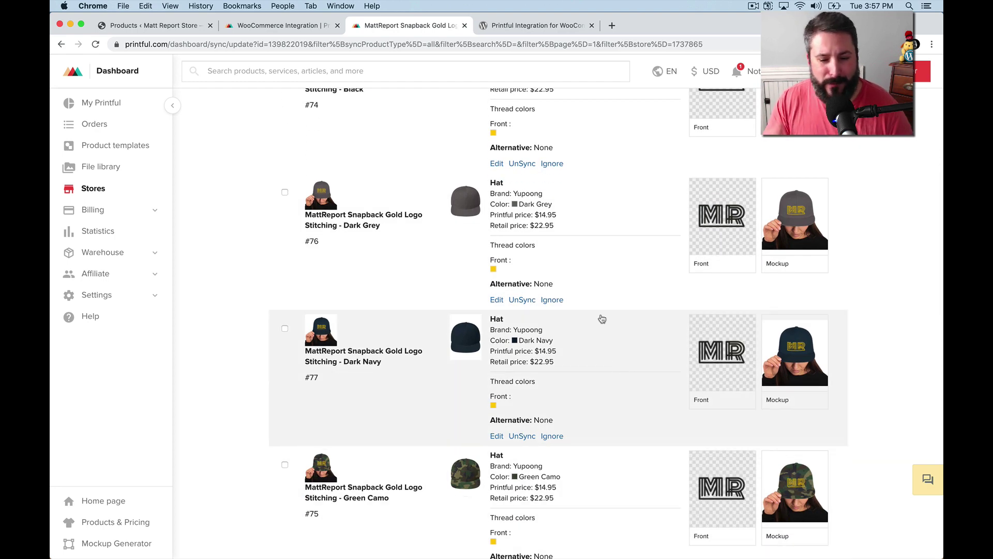
{"action": "scroll", "coordinate": [602, 318], "scroll_direction": "up", "scroll_amount": 7}
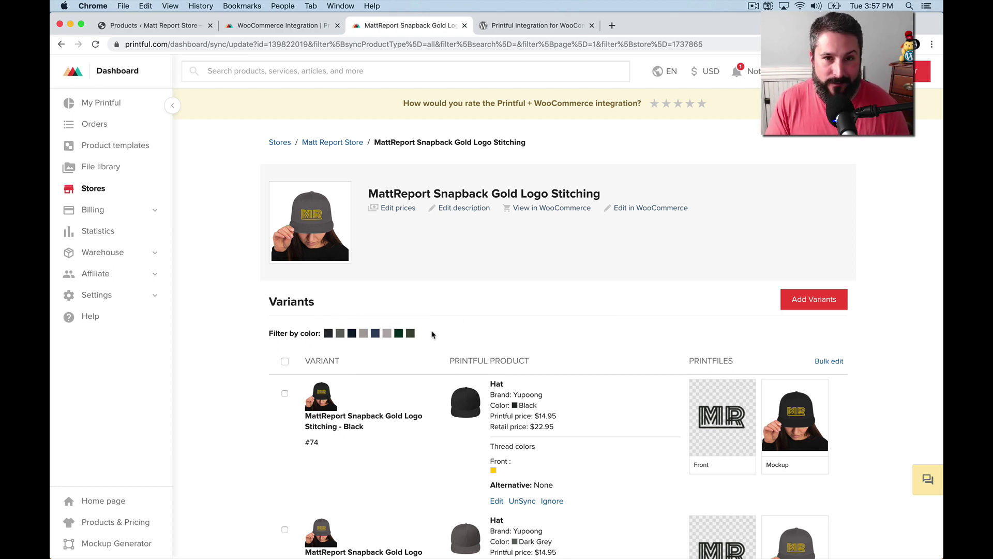
{"action": "scroll", "coordinate": [433, 334], "scroll_direction": "down", "scroll_amount": 3}
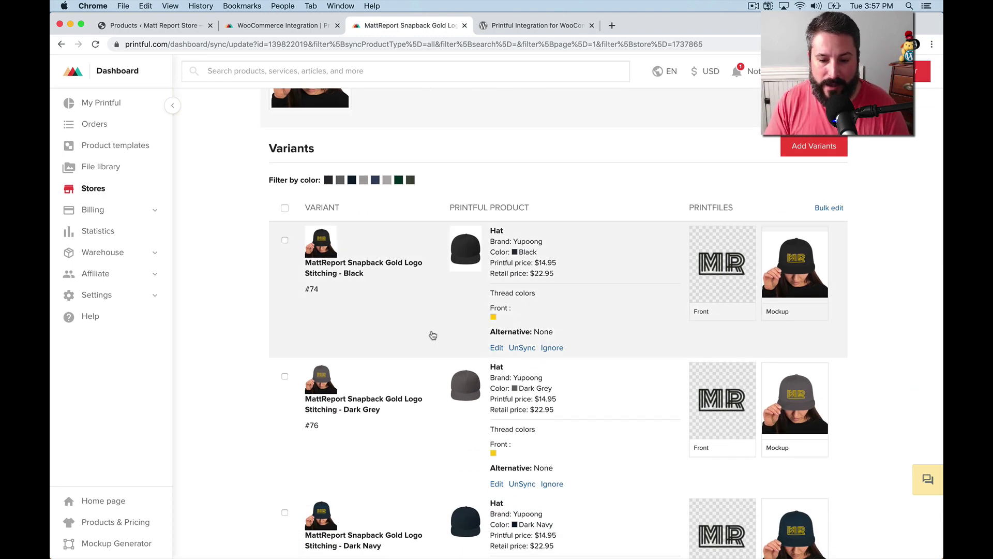
{"action": "scroll", "coordinate": [433, 334], "scroll_direction": "up", "scroll_amount": 3}
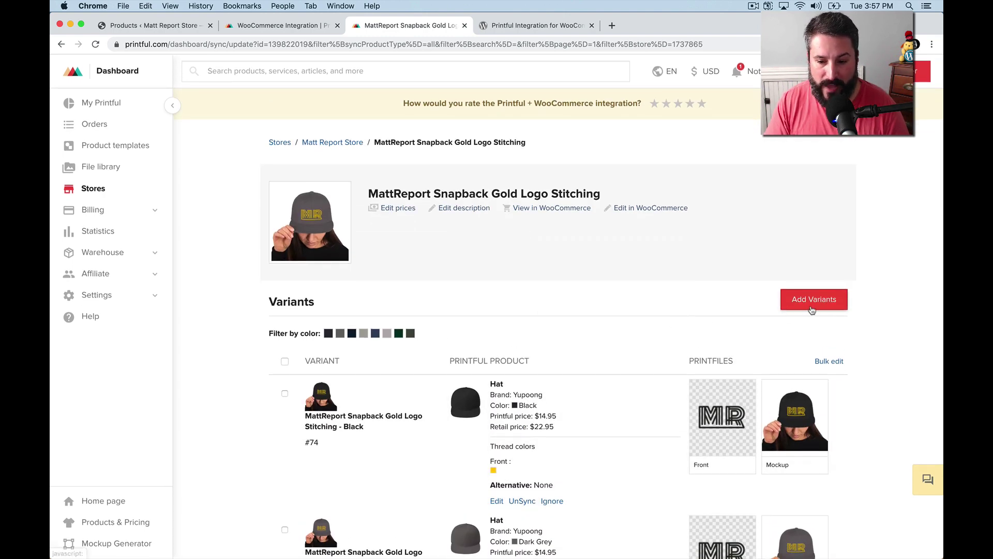
- Return to the Matt Report Store product list and glance at the Gold Logo Stitching actions menu
{"action": "left_click", "coordinate": [341, 143]}
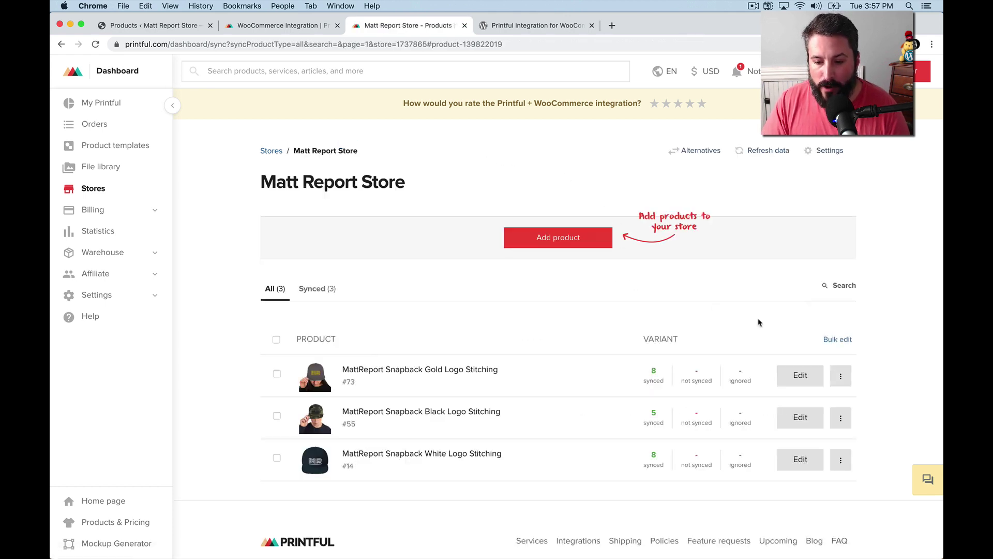
{"action": "left_click", "coordinate": [841, 376]}
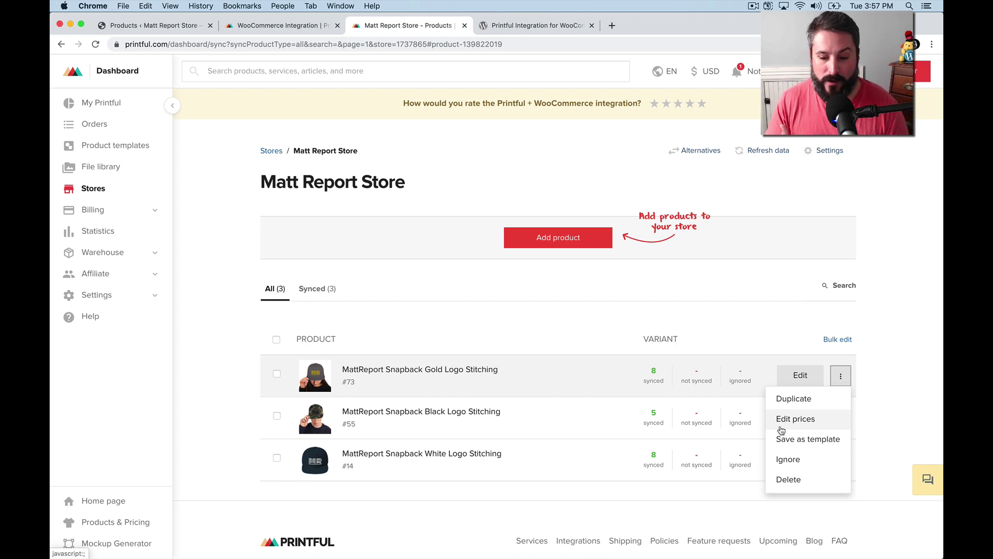
{"action": "left_click", "coordinate": [519, 305]}
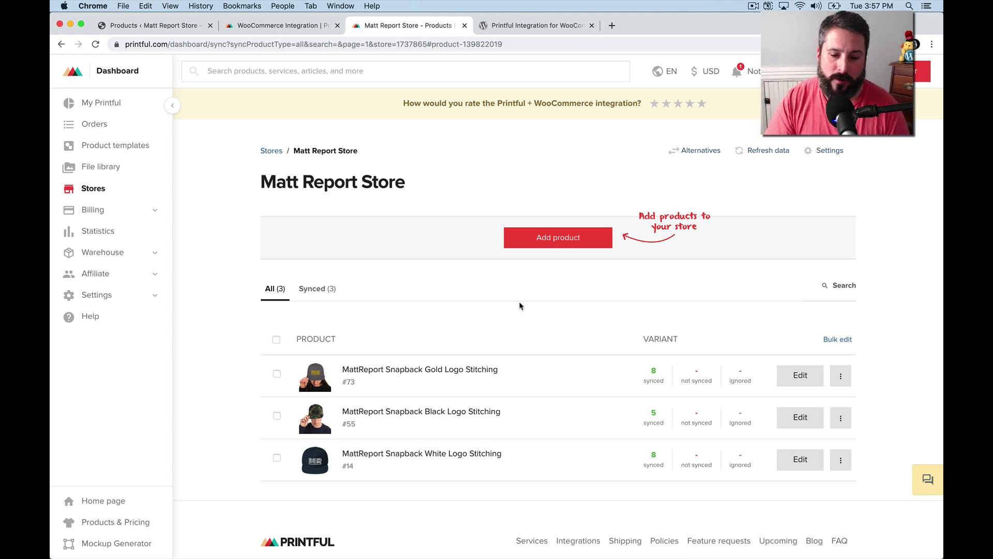
- Add a new product from the tan Matt Report Baseball cap black stitching template
{"action": "left_click", "coordinate": [566, 240]}
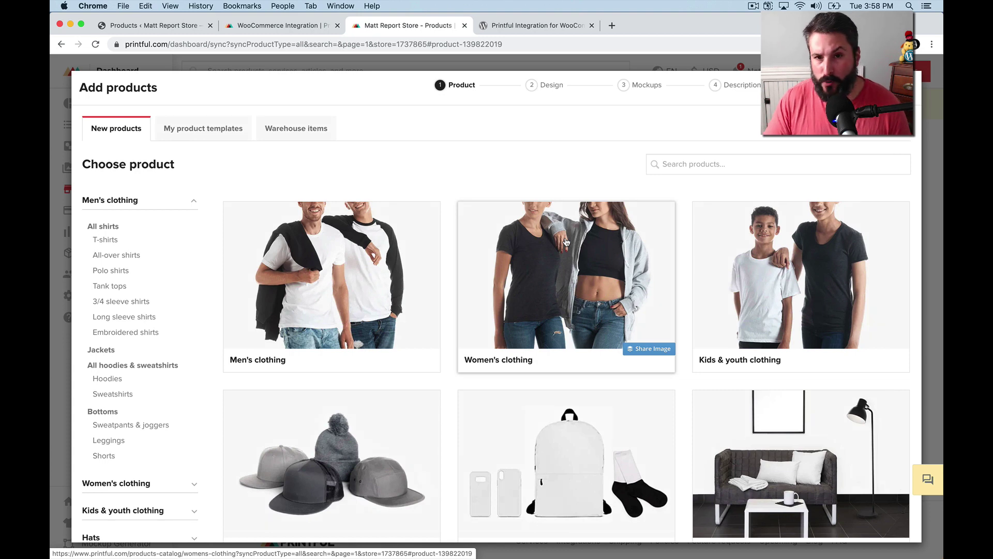
{"action": "left_click", "coordinate": [206, 134]}
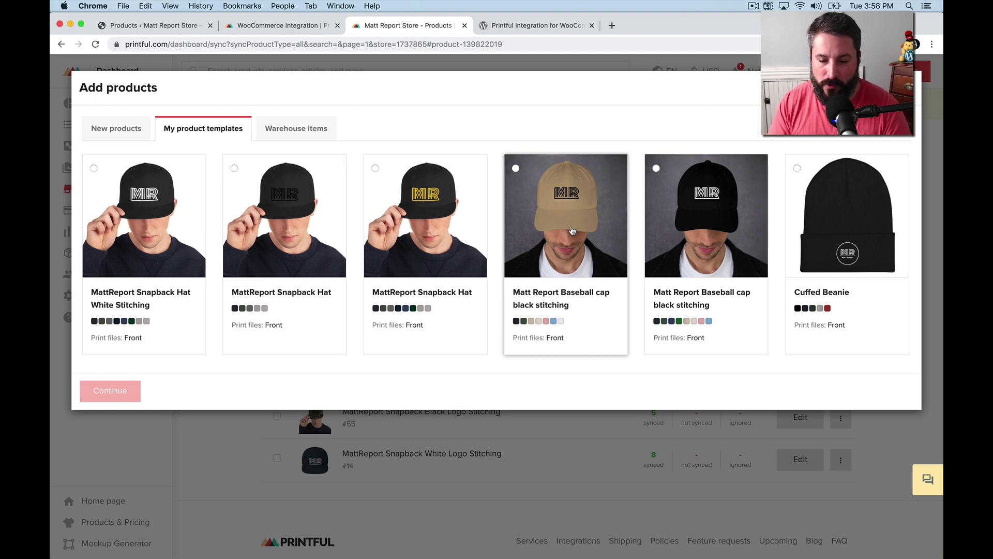
{"action": "left_click", "coordinate": [600, 242]}
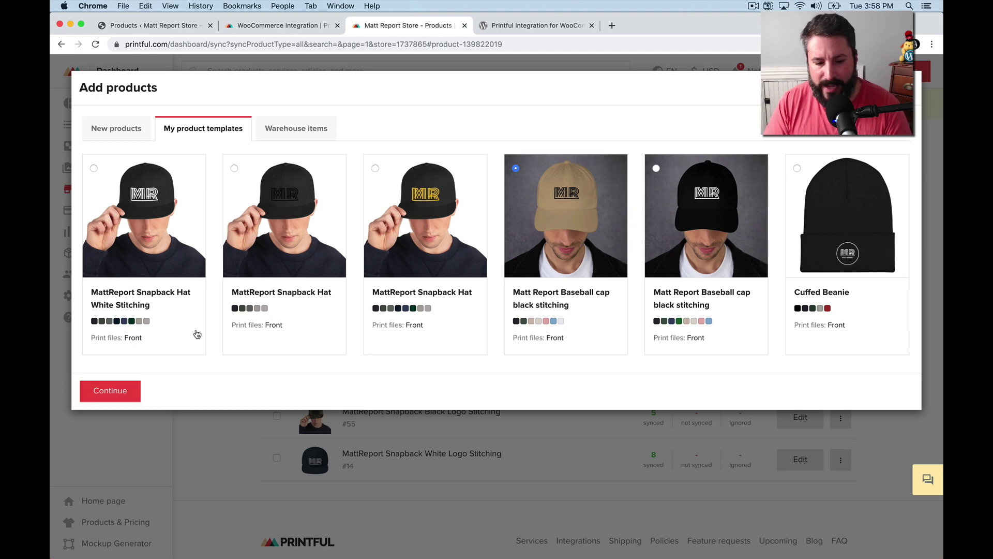
- Continue to the store details and stock the tan baseball cap in USA and Europe
{"action": "left_click", "coordinate": [116, 391]}
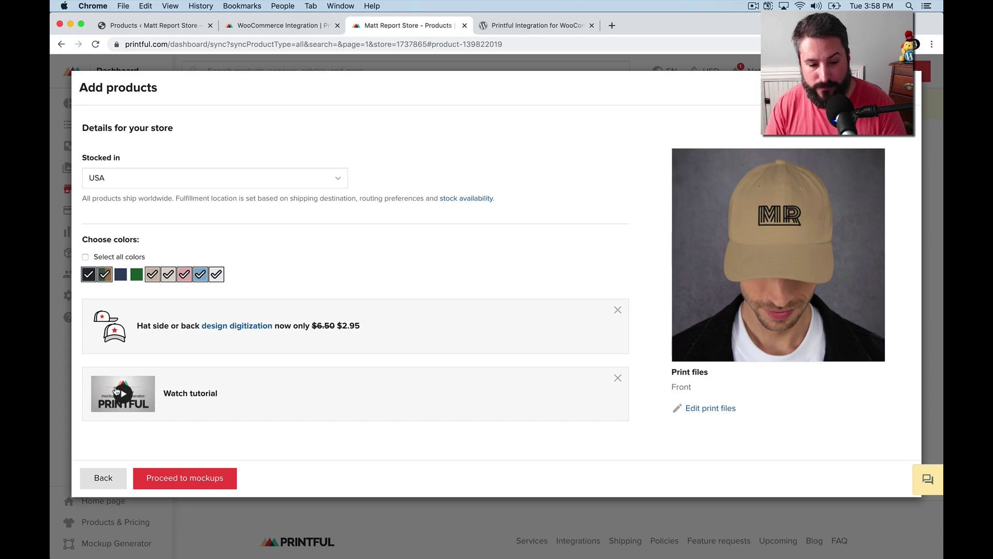
{"action": "left_click", "coordinate": [223, 185]}
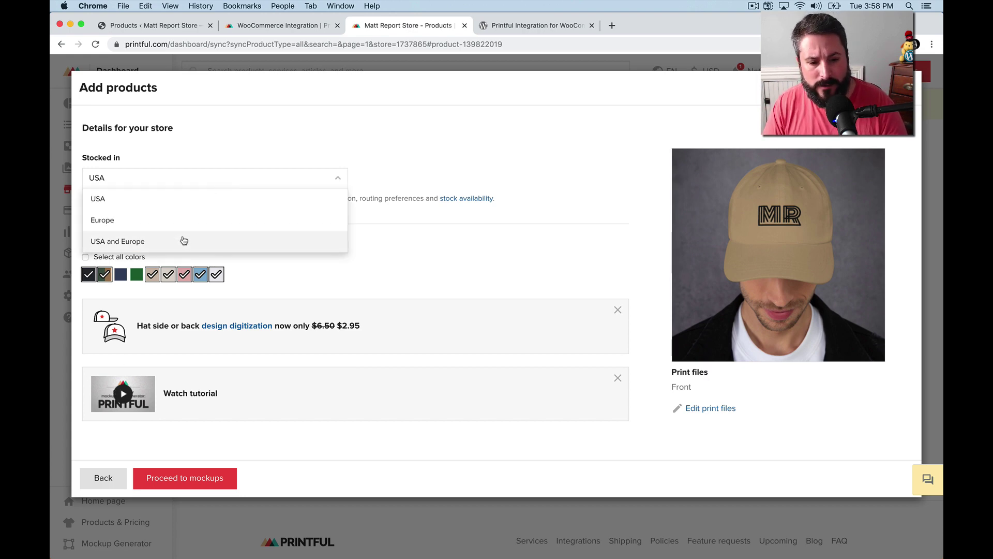
{"action": "left_click", "coordinate": [183, 241]}
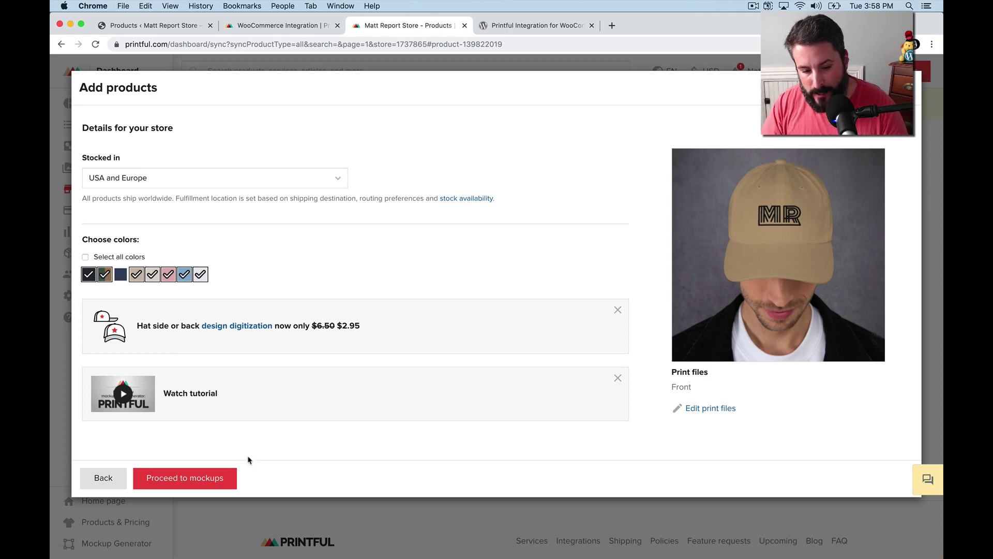
- Compare the mockup styles and choose women's lifestyle mockups for the cap
{"action": "left_click", "coordinate": [216, 478]}
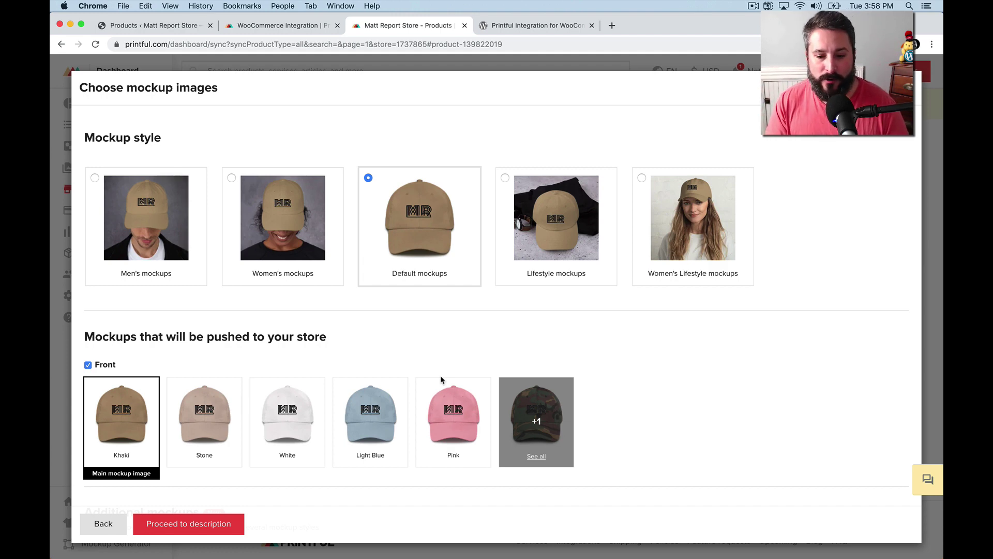
{"action": "left_click", "coordinate": [304, 245]}
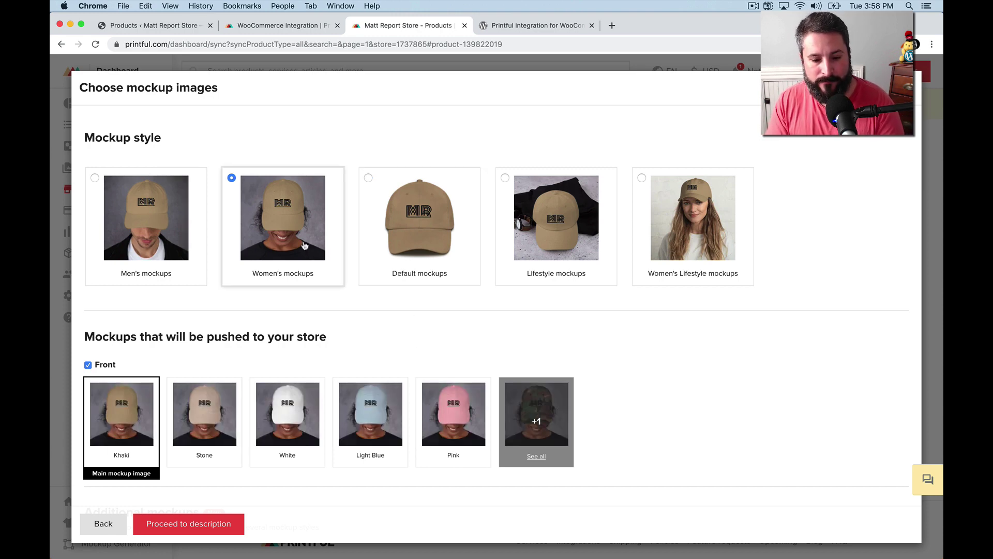
{"action": "left_click", "coordinate": [141, 258]}
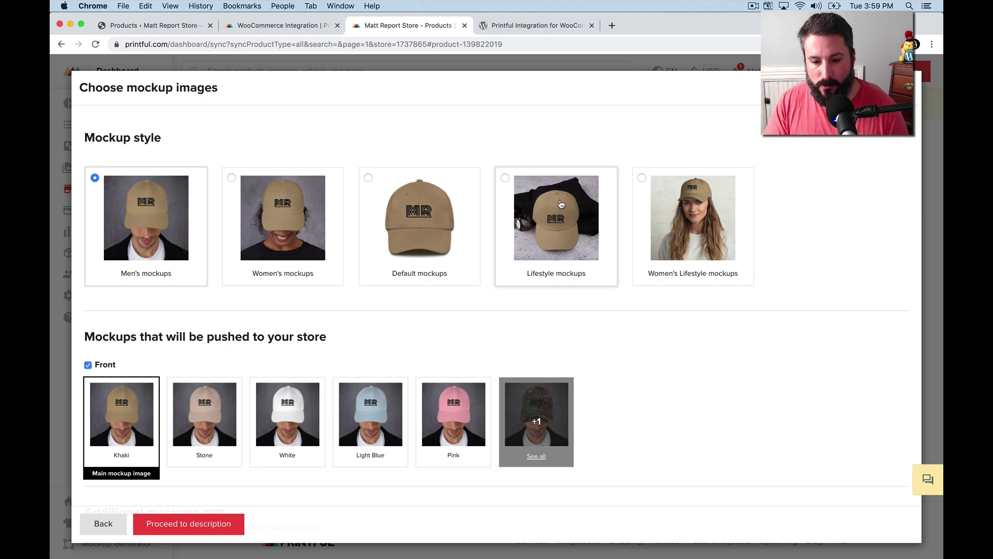
{"action": "left_click", "coordinate": [571, 215]}
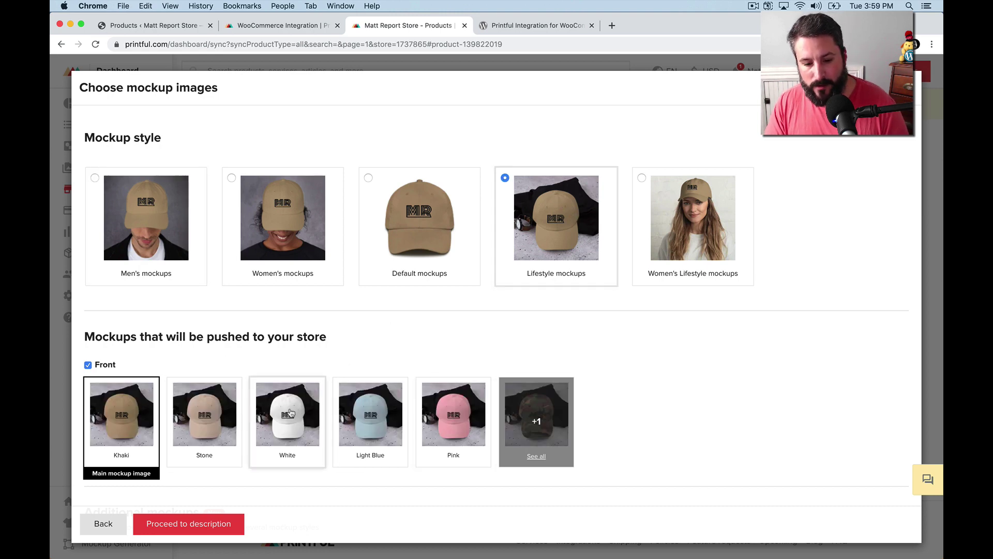
{"action": "left_click", "coordinate": [680, 229]}
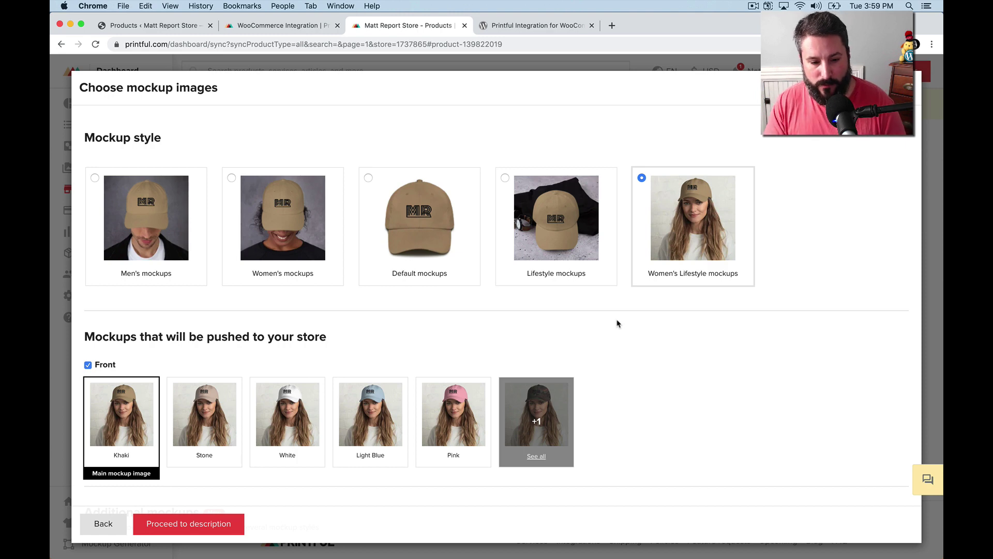
- Make the Pink cap the main mockup image
{"action": "scroll", "coordinate": [318, 380], "scroll_direction": "down", "scroll_amount": 5}
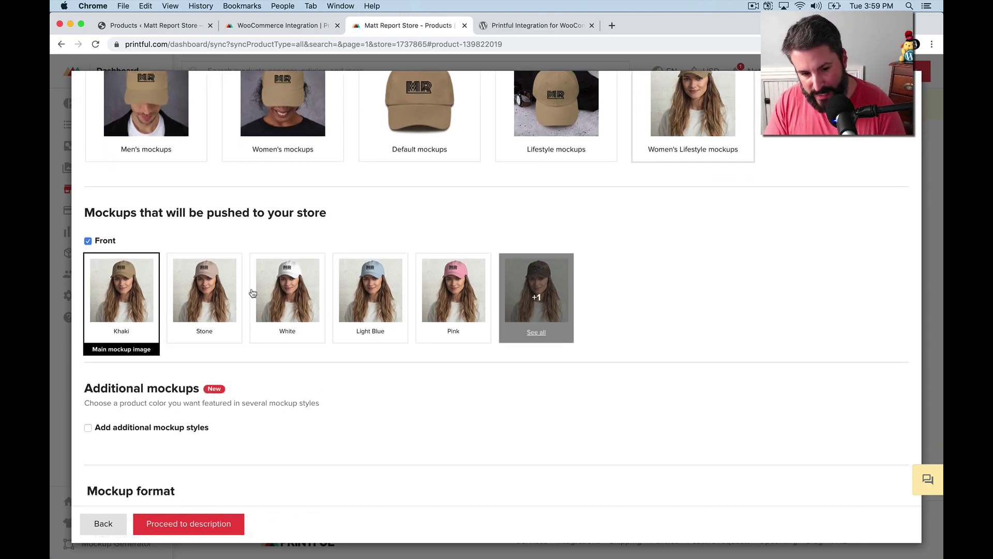
{"action": "left_click", "coordinate": [238, 302]}
{"action": "left_click", "coordinate": [278, 300]}
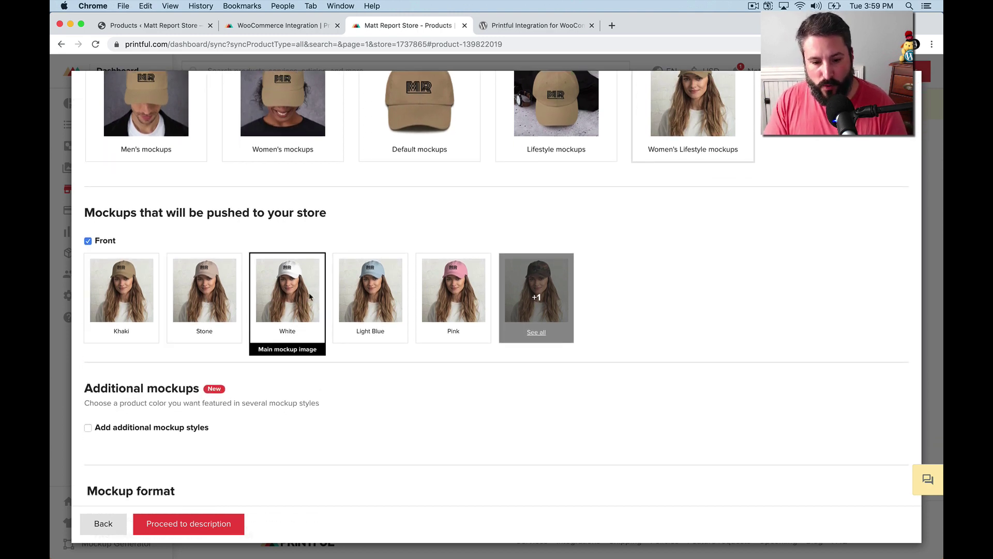
{"action": "left_click", "coordinate": [434, 300]}
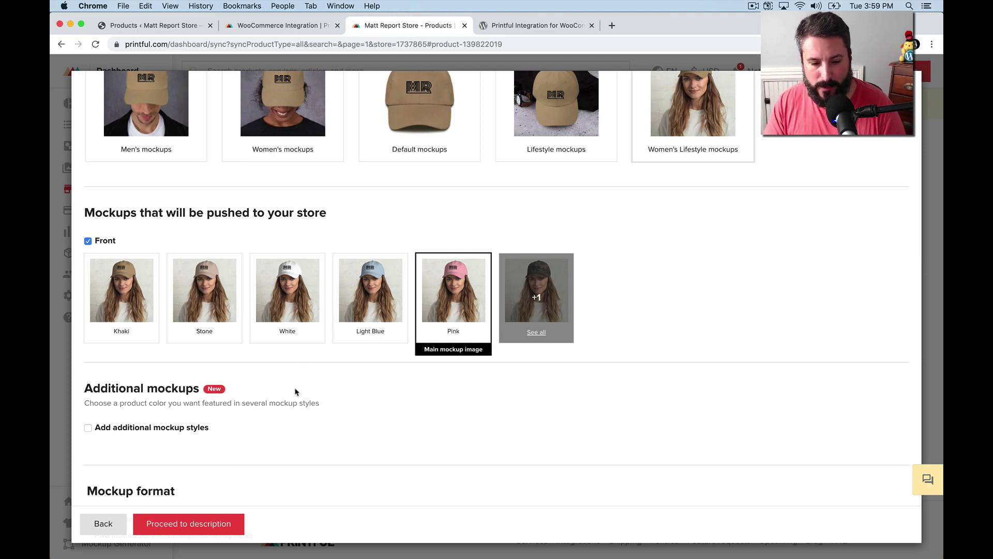
- Add an additional women's mockup style in Green Camo
{"action": "left_click", "coordinate": [103, 429]}
{"action": "scroll", "coordinate": [324, 381], "scroll_direction": "down", "scroll_amount": 5}
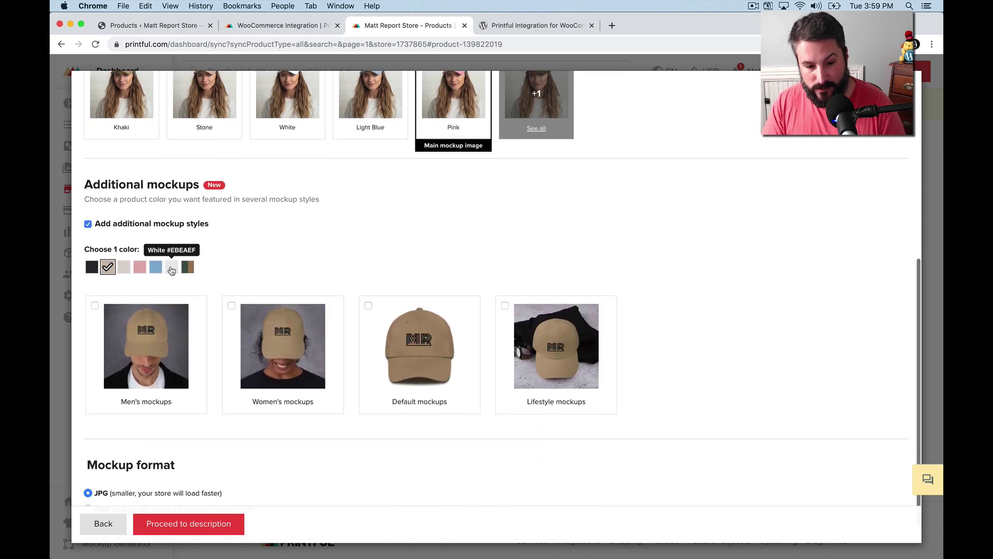
{"action": "left_click", "coordinate": [189, 268]}
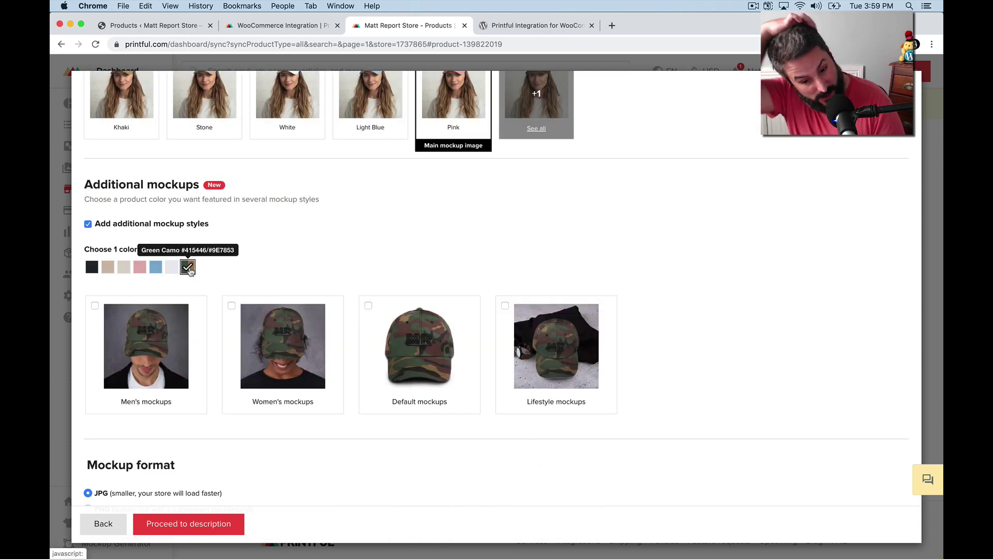
{"action": "left_click", "coordinate": [231, 306]}
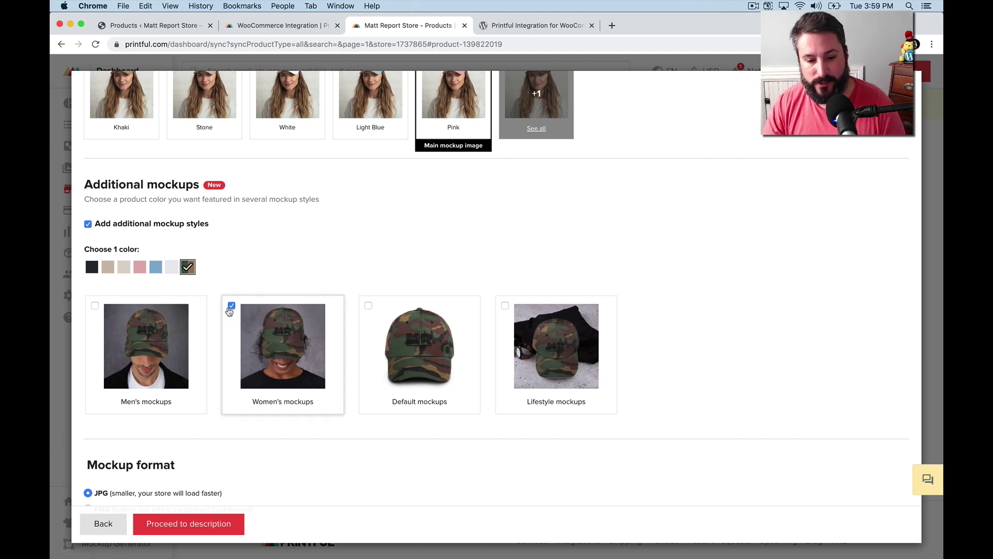
{"action": "scroll", "coordinate": [284, 255], "scroll_direction": "down", "scroll_amount": 1}
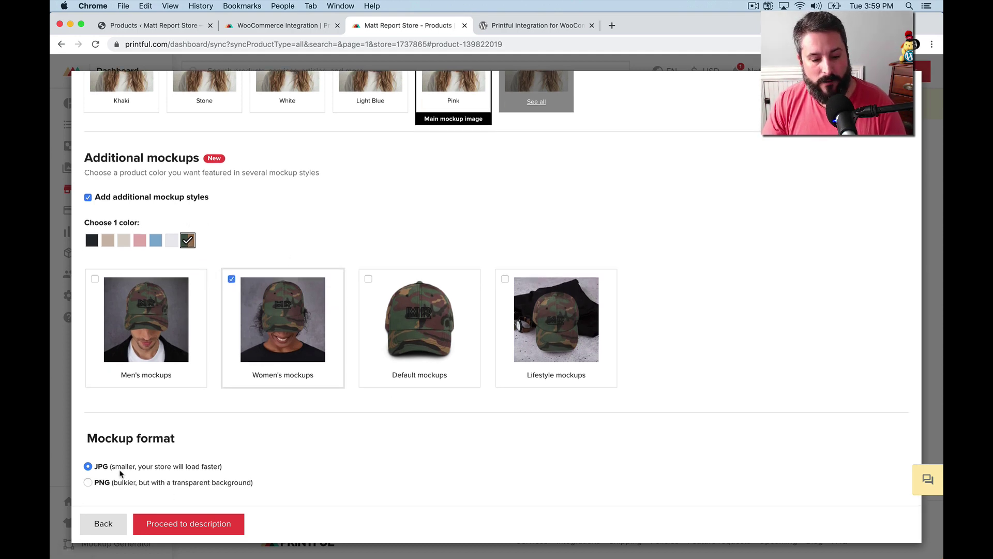
- Keep the default title and description and continue to pricing at $24.50 retail
{"action": "left_click", "coordinate": [217, 531]}
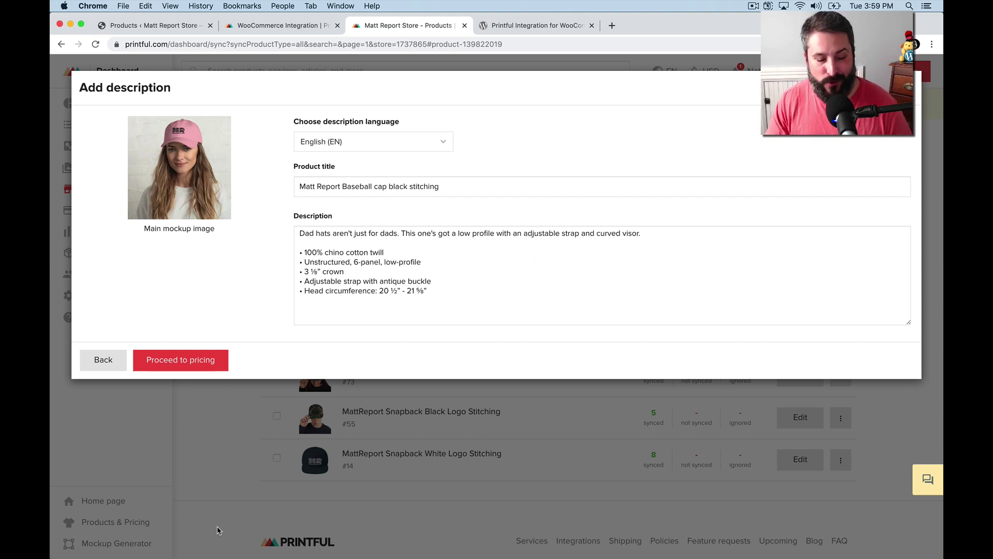
{"action": "left_click", "coordinate": [185, 360]}
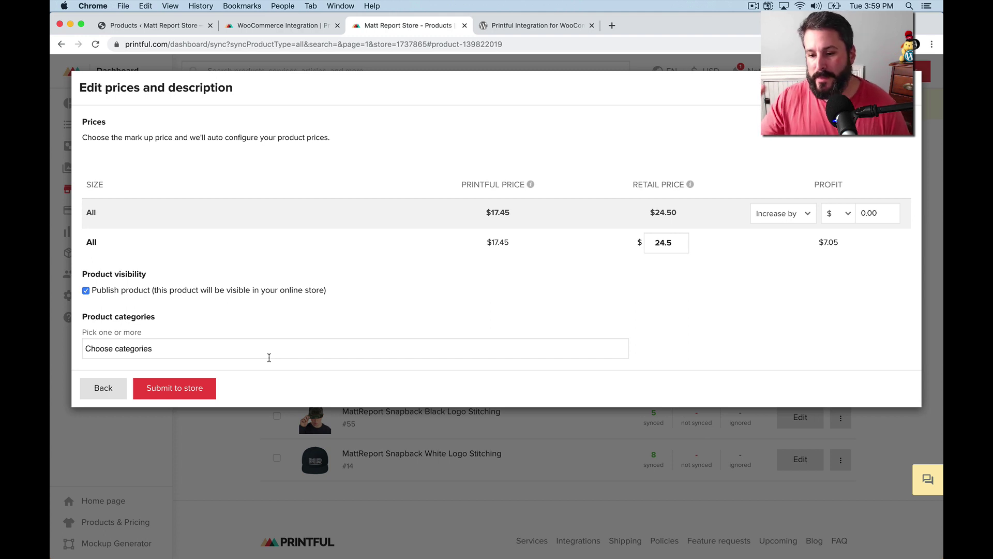
- Upload the Matt Report Baseball cap black stitching to WooCommerce with all 7 variants synced
{"action": "left_click", "coordinate": [187, 393]}
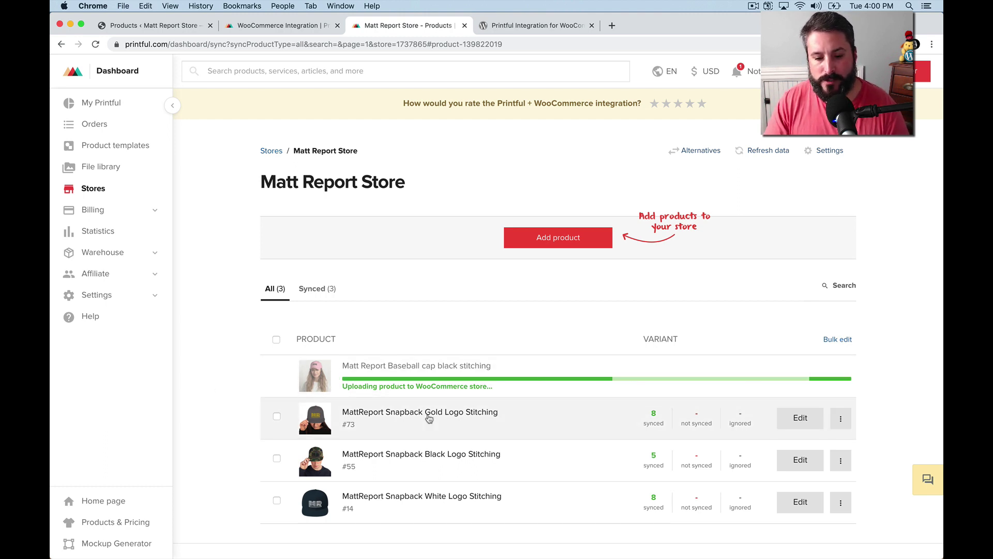
{"action": "scroll", "coordinate": [414, 362], "scroll_direction": "down", "scroll_amount": 4}
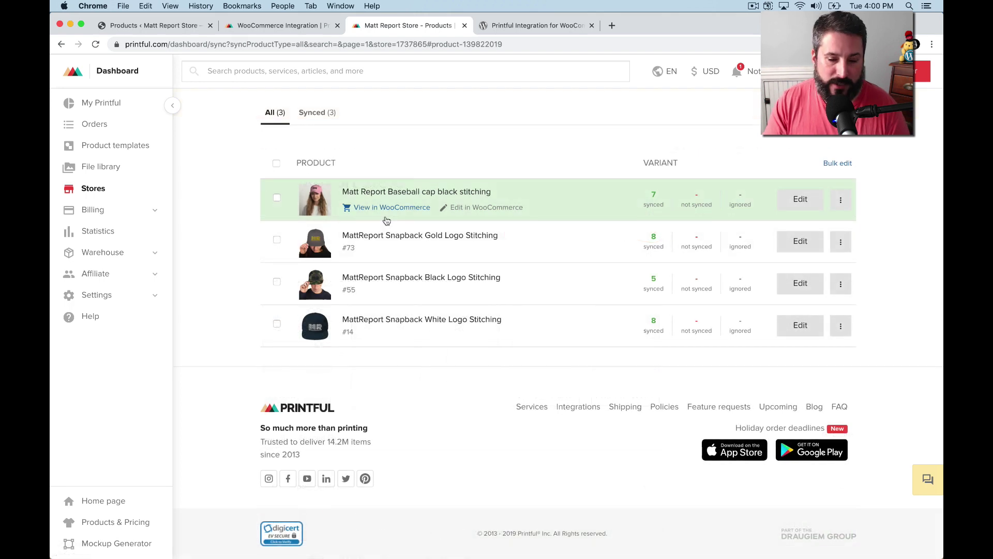
{"action": "scroll", "coordinate": [386, 220], "scroll_direction": "up", "scroll_amount": 1}
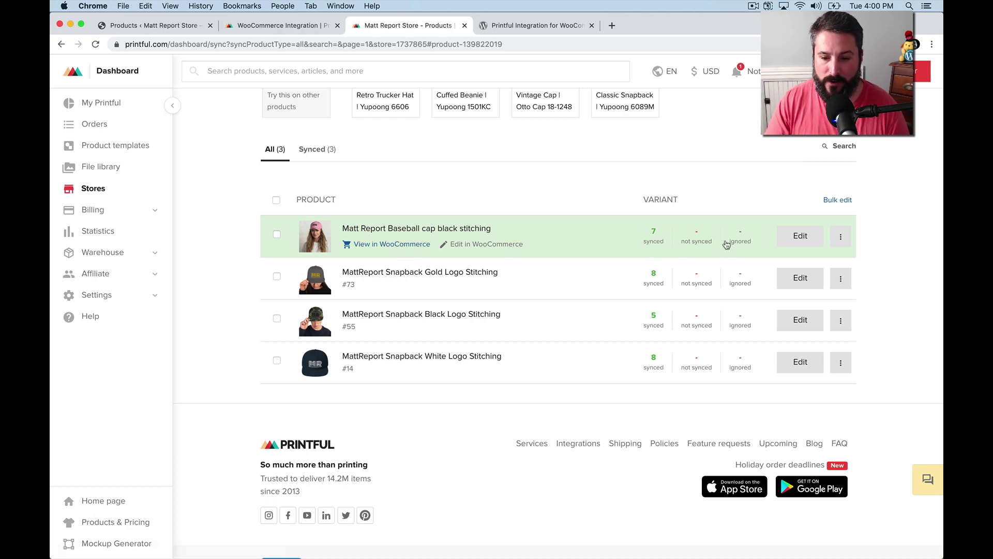
- Reload WooCommerce products, quick-edit the cap to Pending Review, then open its Edit product page
{"action": "left_click", "coordinate": [187, 28]}
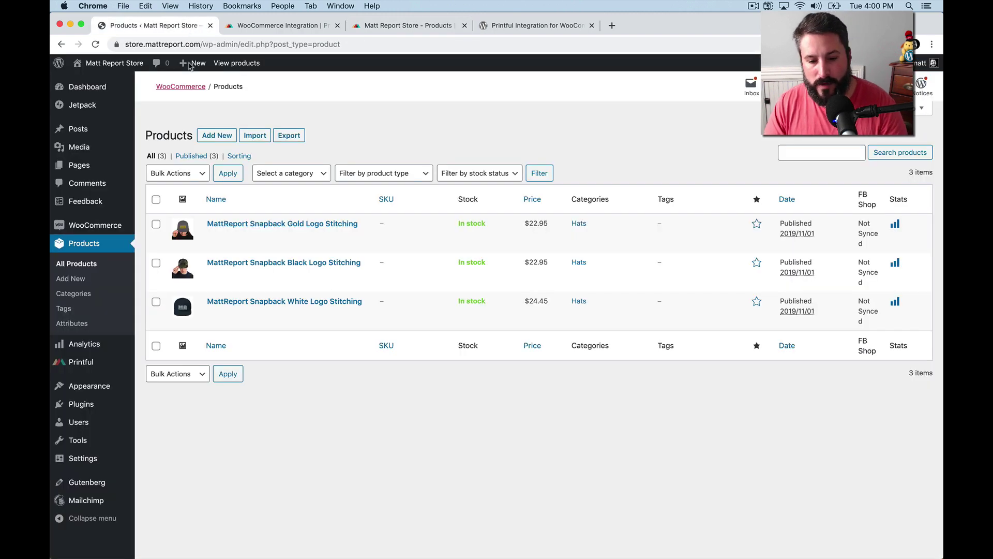
{"action": "key", "text": "super+r"}
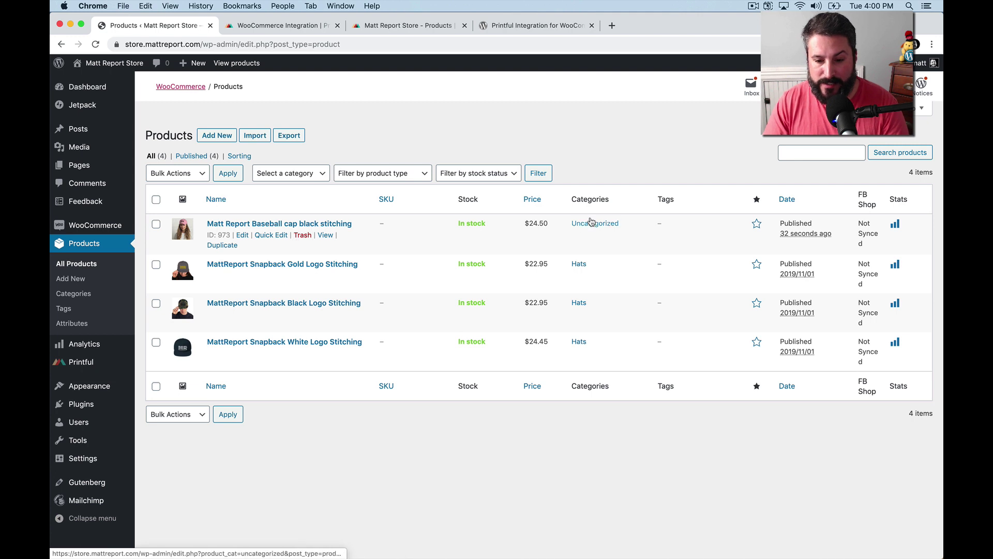
{"action": "left_click", "coordinate": [273, 235]}
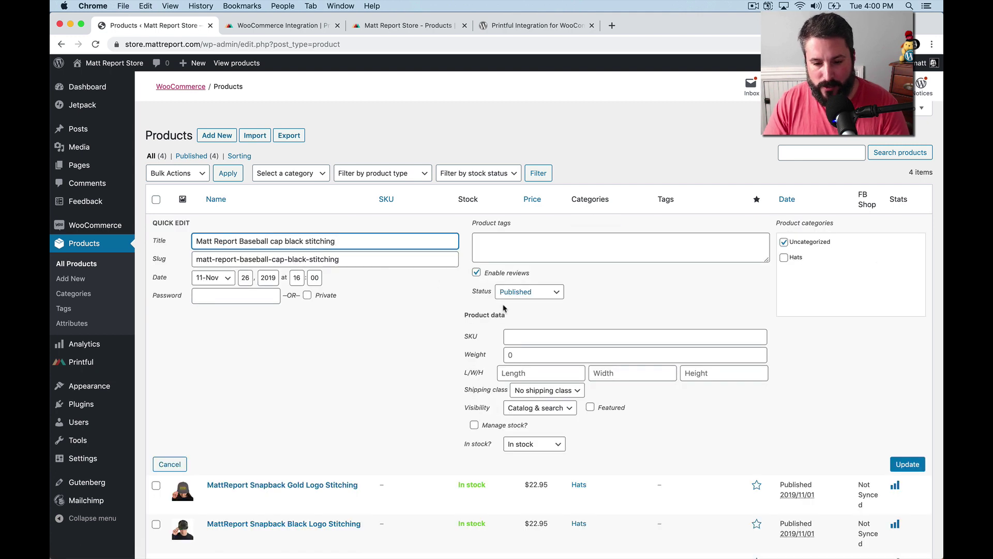
{"action": "left_click", "coordinate": [531, 291]}
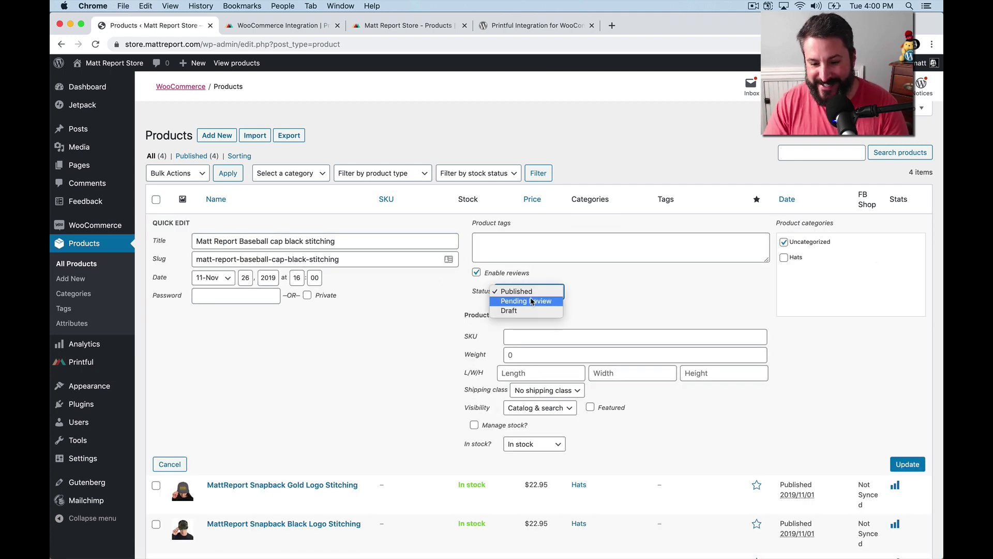
{"action": "left_click", "coordinate": [530, 300]}
{"action": "left_click", "coordinate": [538, 293]}
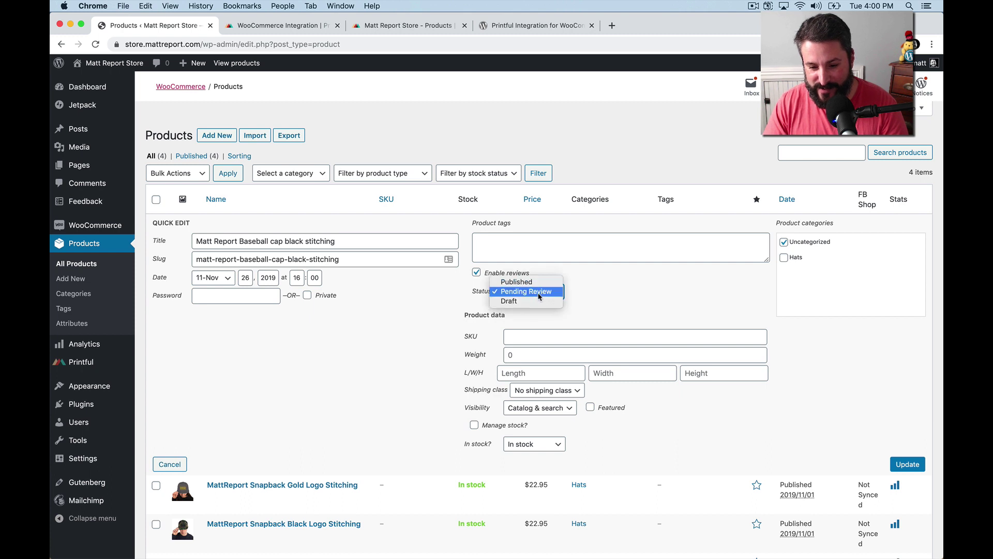
{"action": "left_click", "coordinate": [540, 295]}
{"action": "left_click", "coordinate": [907, 463]}
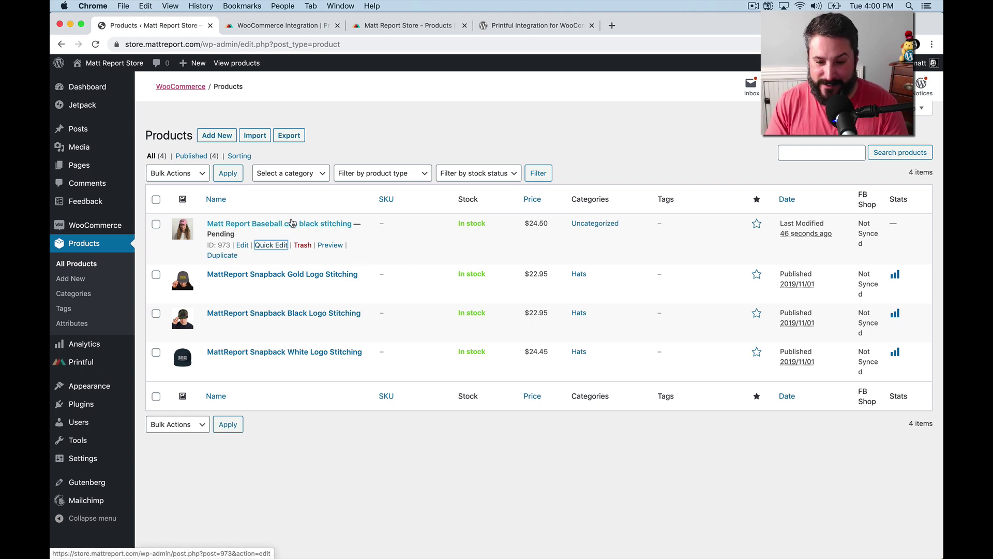
{"action": "left_click", "coordinate": [292, 223]}
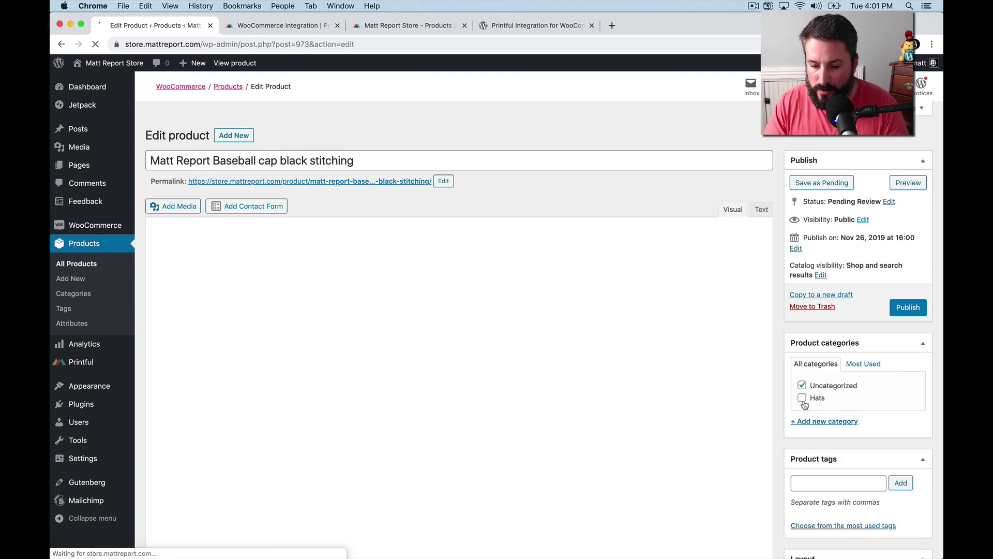
- Tick Hats and untick Uncategorized in the cap's product categories
{"action": "left_click", "coordinate": [802, 398]}
{"action": "left_click", "coordinate": [802, 386]}
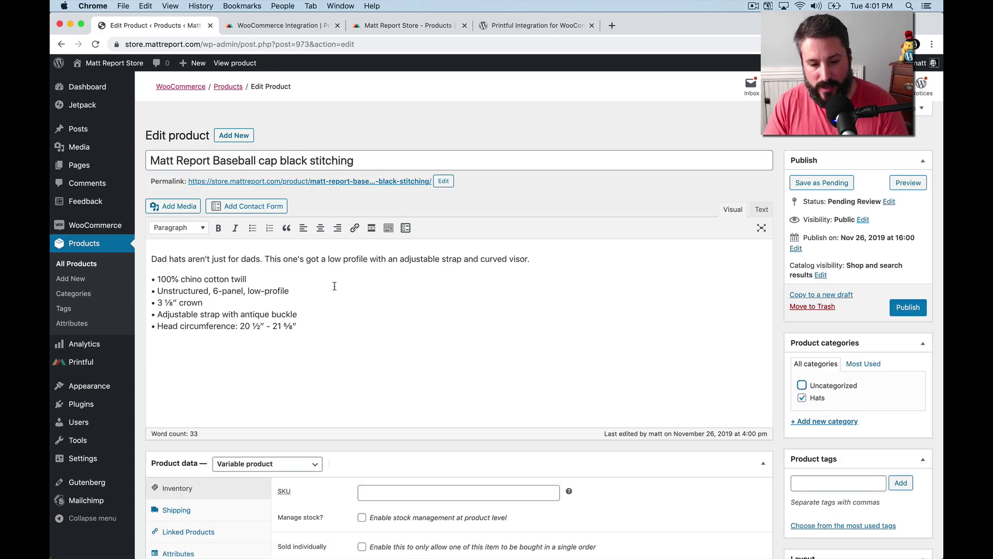
{"action": "scroll", "coordinate": [269, 306], "scroll_direction": "down", "scroll_amount": 10}
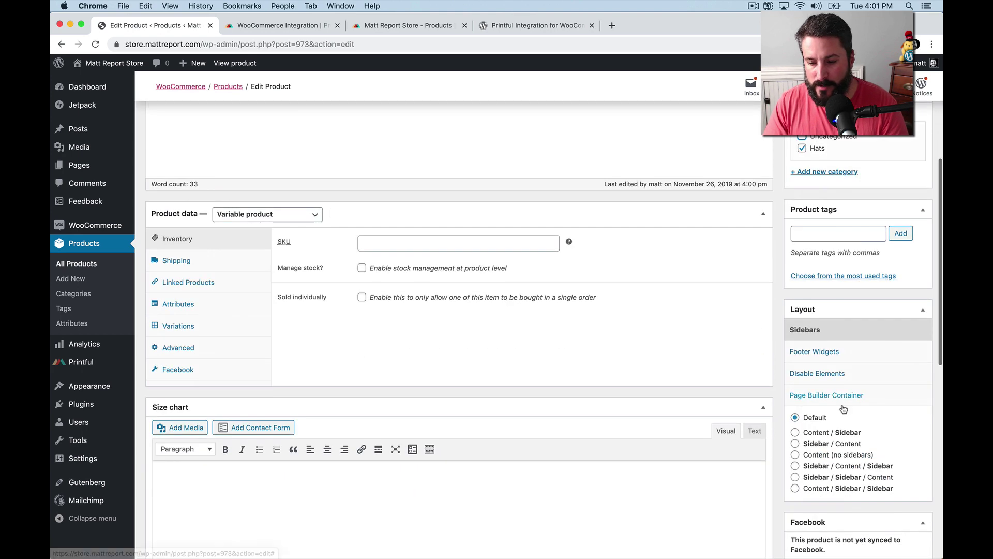
{"action": "scroll", "coordinate": [874, 424], "scroll_direction": "down", "scroll_amount": 5}
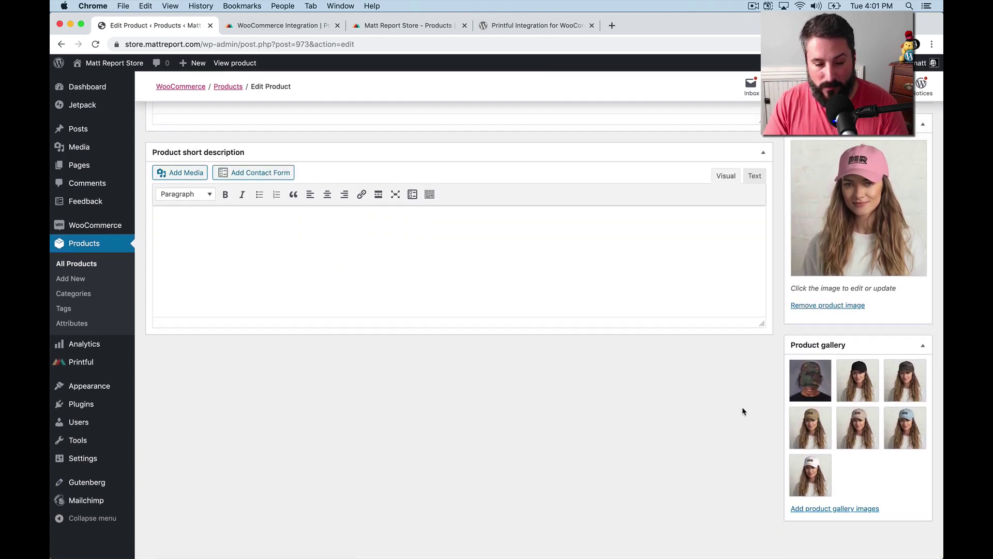
{"action": "scroll", "coordinate": [743, 410], "scroll_direction": "up", "scroll_amount": 15}
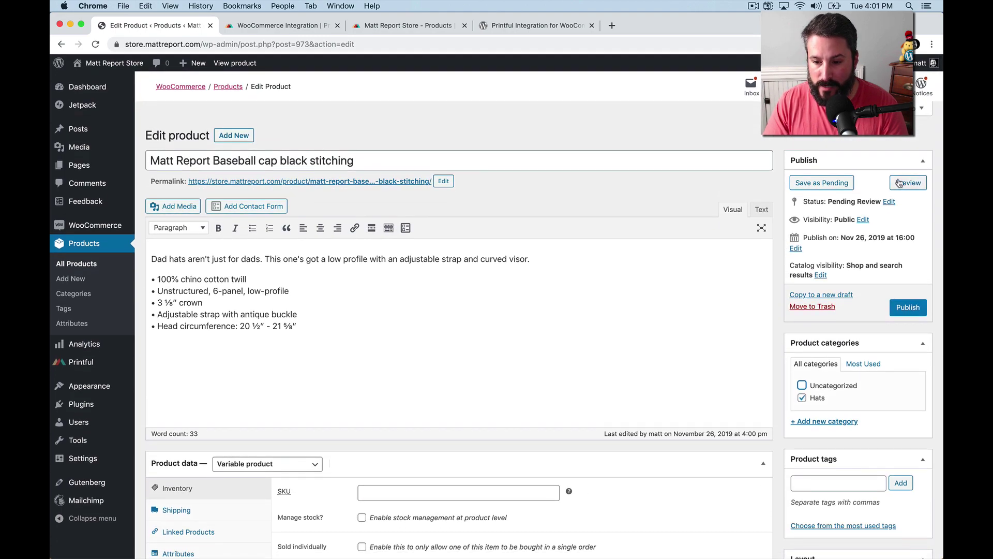
- Preview the cap's storefront page, showing $24.50 and Black colour
{"action": "left_click", "coordinate": [900, 184]}
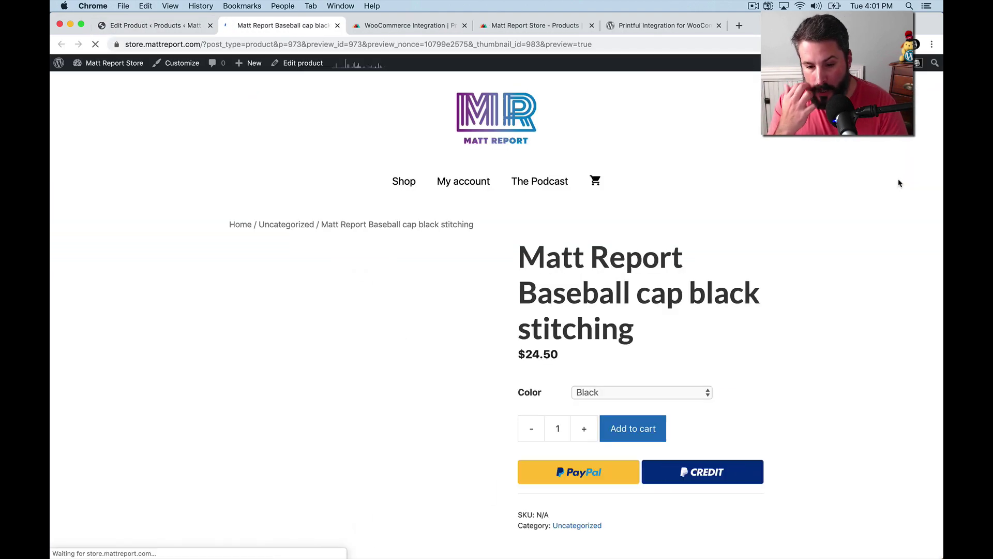
{"action": "scroll", "coordinate": [937, 265], "scroll_direction": "down", "scroll_amount": 6}
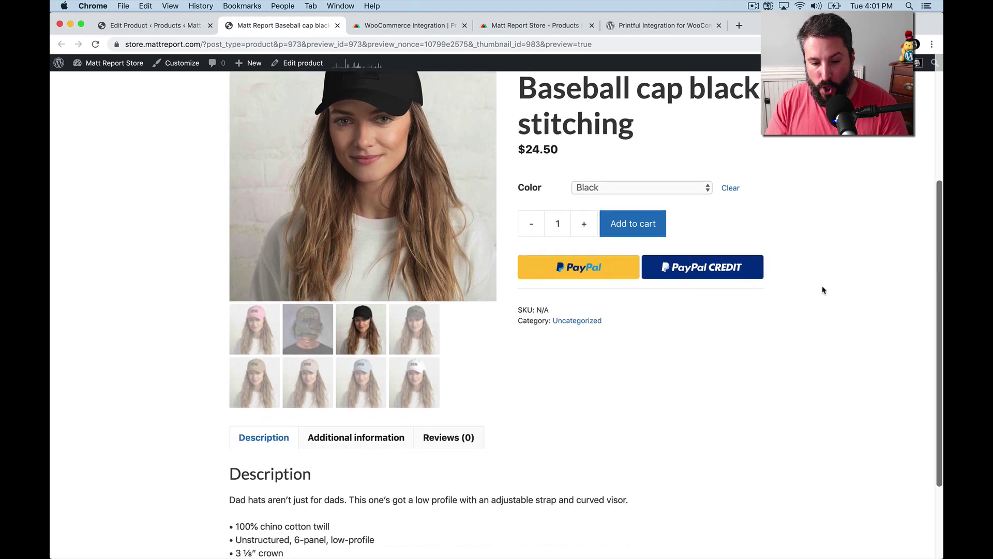
{"action": "scroll", "coordinate": [504, 293], "scroll_direction": "up", "scroll_amount": 6}
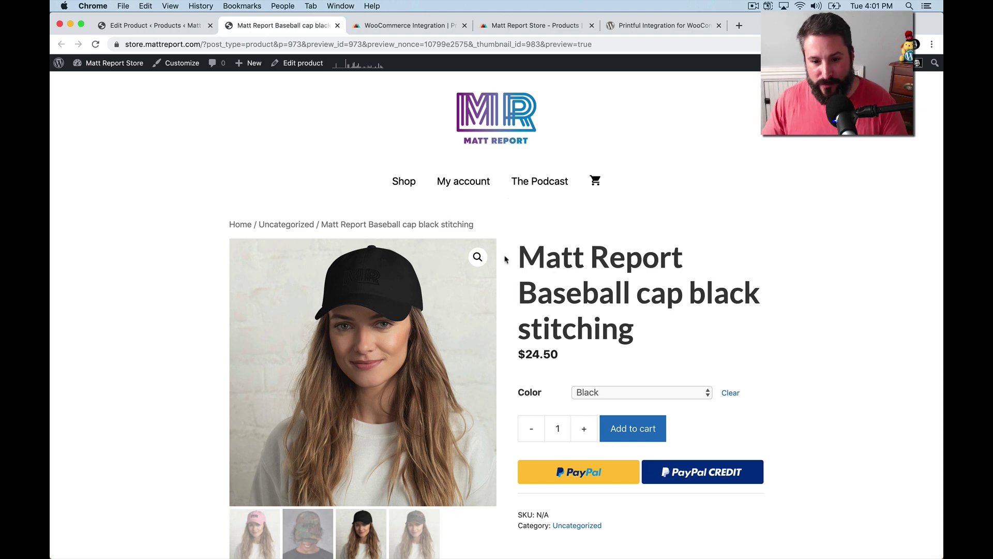
- Back in the Printful store, start adding a product and open the Accessories catalogue
{"action": "left_click", "coordinate": [512, 26]}
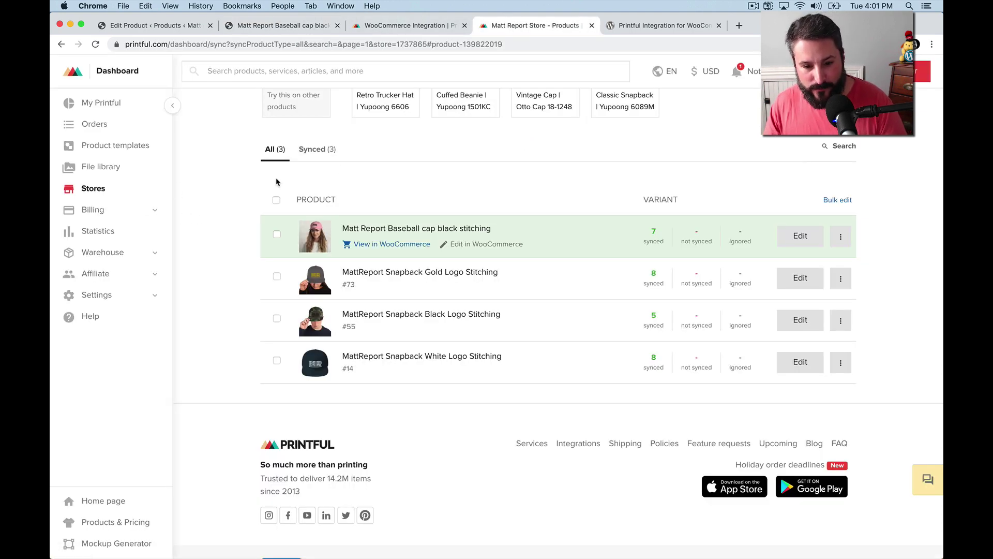
{"action": "scroll", "coordinate": [771, 153], "scroll_direction": "up", "scroll_amount": 10}
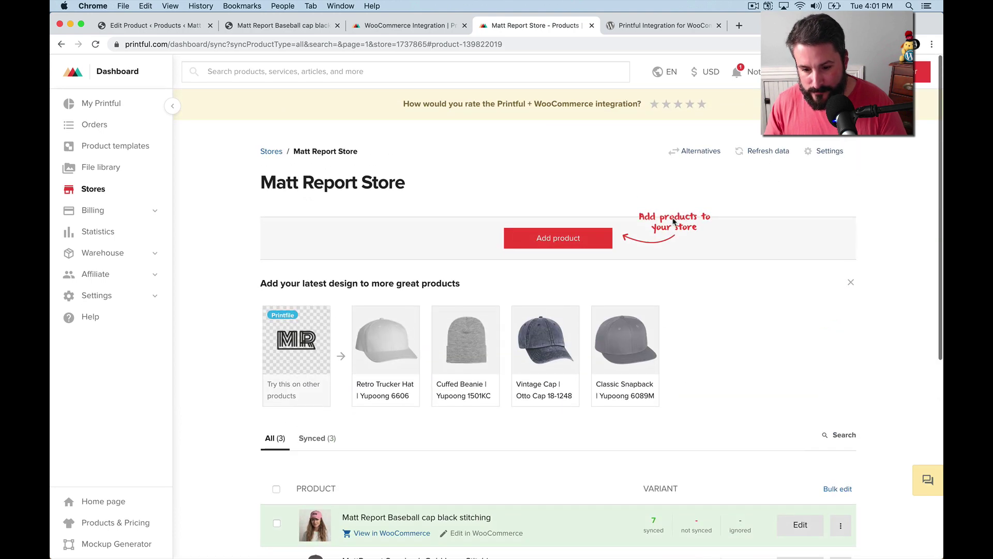
{"action": "left_click", "coordinate": [568, 240]}
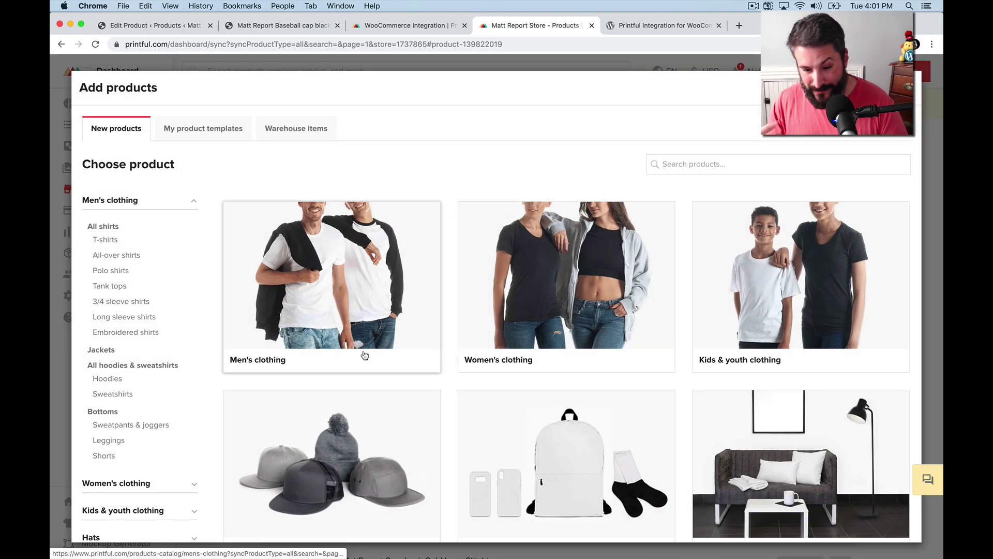
{"action": "scroll", "coordinate": [363, 355], "scroll_direction": "down", "scroll_amount": 5}
{"action": "scroll", "coordinate": [363, 353], "scroll_direction": "up", "scroll_amount": 5}
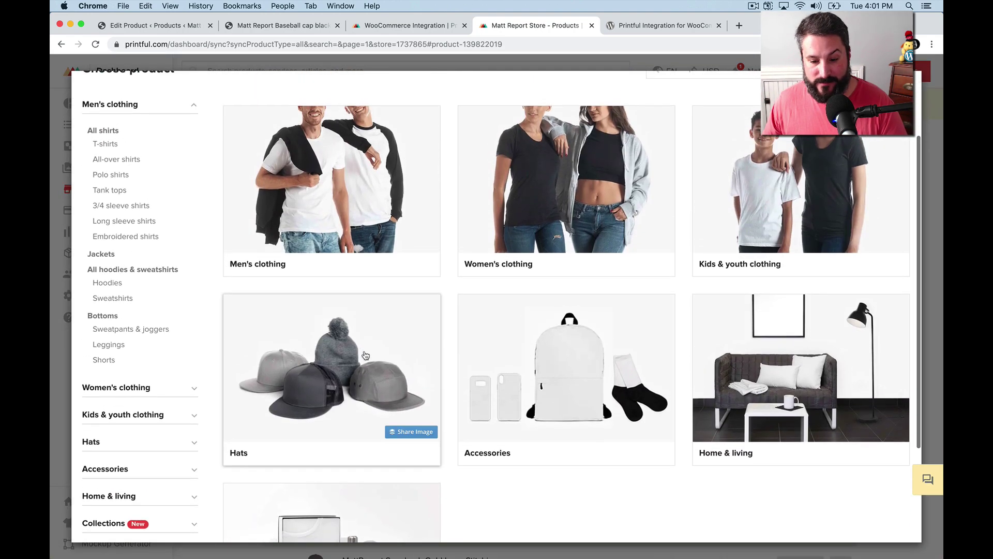
{"action": "left_click", "coordinate": [589, 366]}
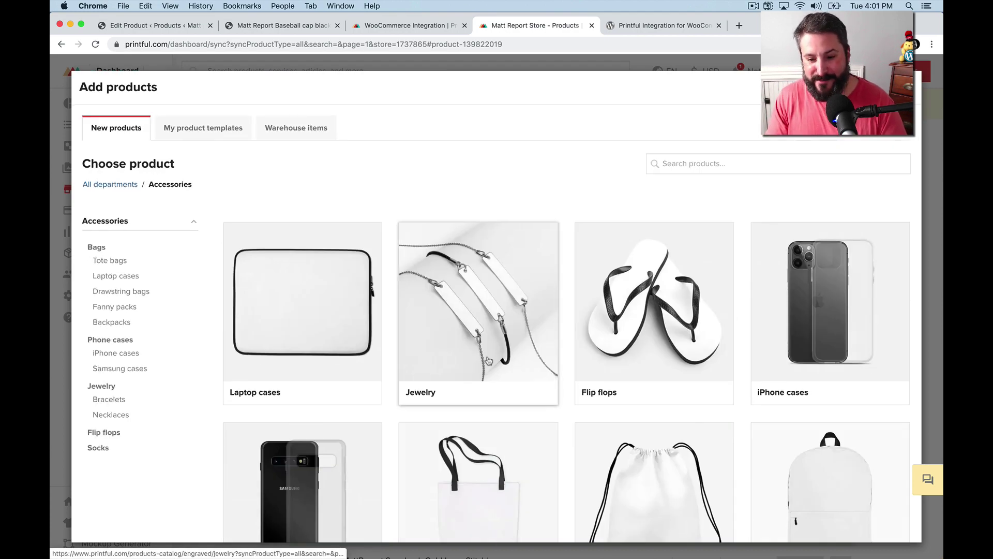
{"action": "scroll", "coordinate": [488, 362], "scroll_direction": "down", "scroll_amount": 6}
{"action": "scroll", "coordinate": [488, 361], "scroll_direction": "up", "scroll_amount": 3}
{"action": "scroll", "coordinate": [488, 361], "scroll_direction": "up", "scroll_amount": 3}
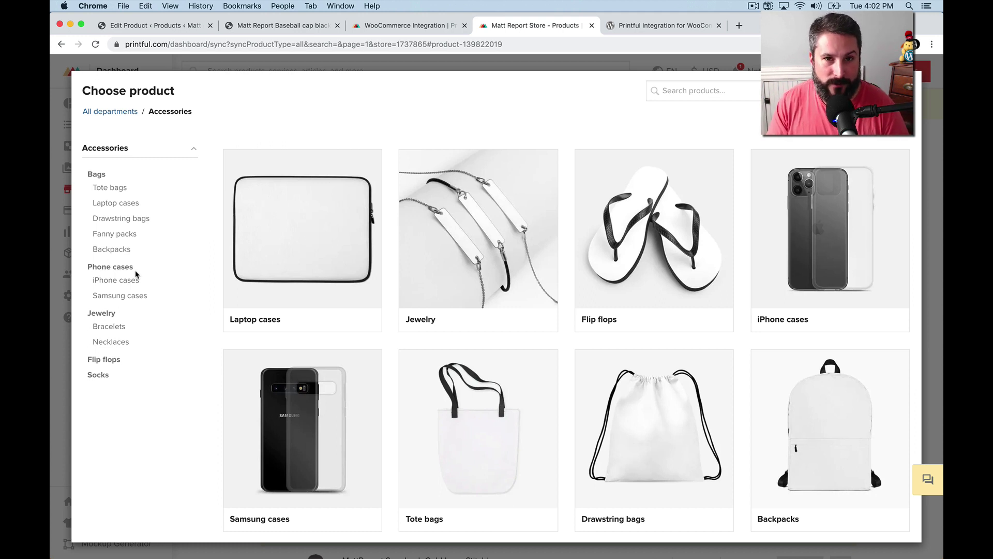
- From the storefront preview, go to the Matt Report Store admin Dashboard
{"action": "left_click", "coordinate": [272, 24]}
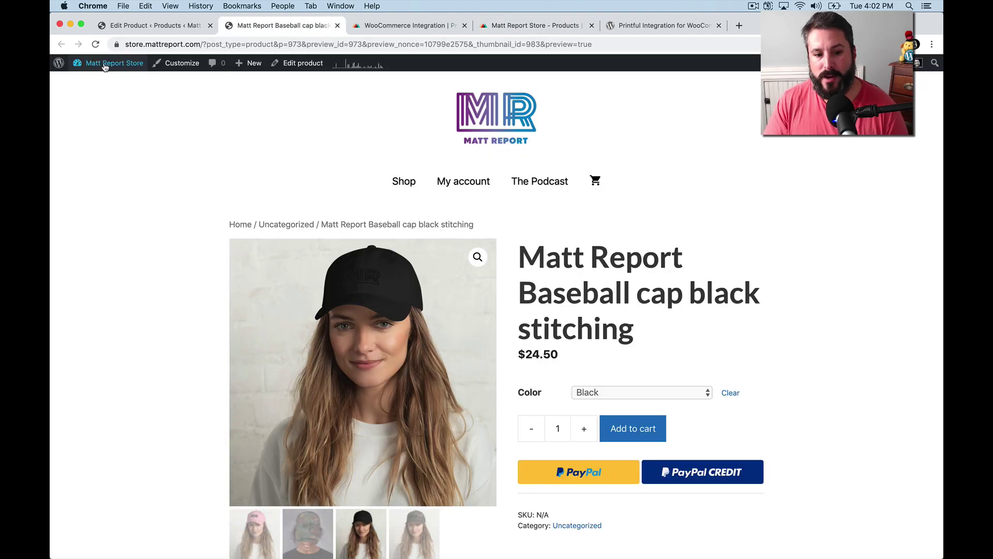
{"action": "mouse_move", "coordinate": [104, 68]}
{"action": "left_click", "coordinate": [98, 84]}
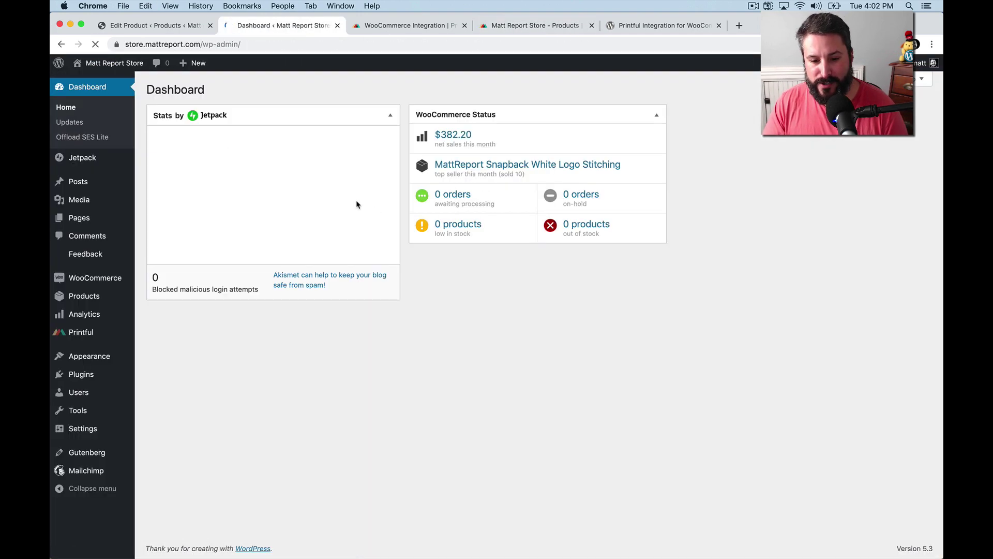